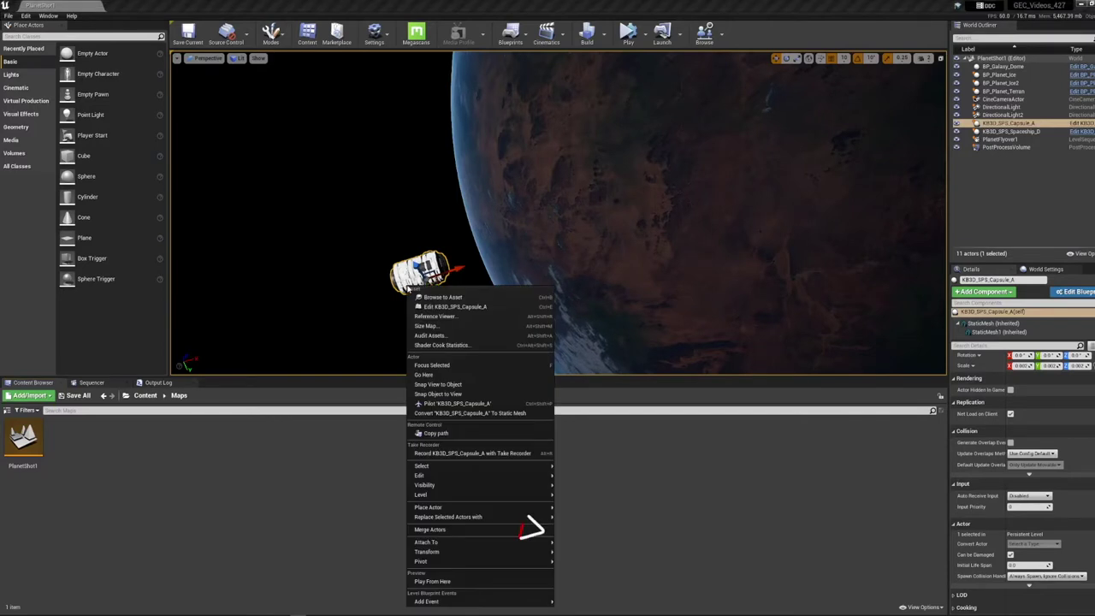
# Locate the KB3D_SPS_Capsule_A asset, open its blueprint and show the capsule in the blueprint's 3D viewport
pyautogui.click(443, 297)
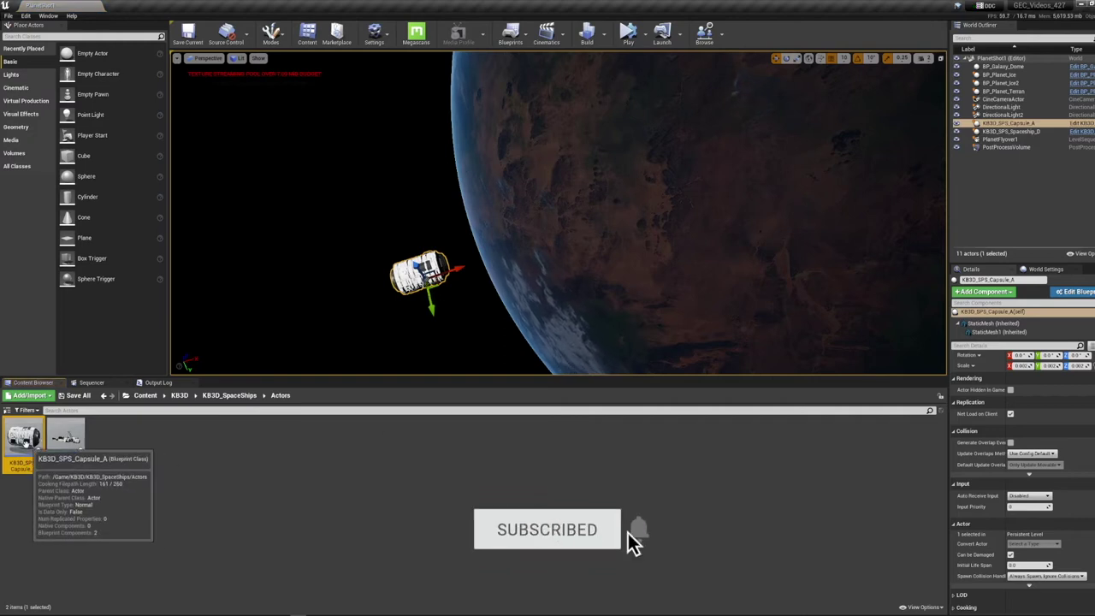
pyautogui.doubleClick(24, 438)
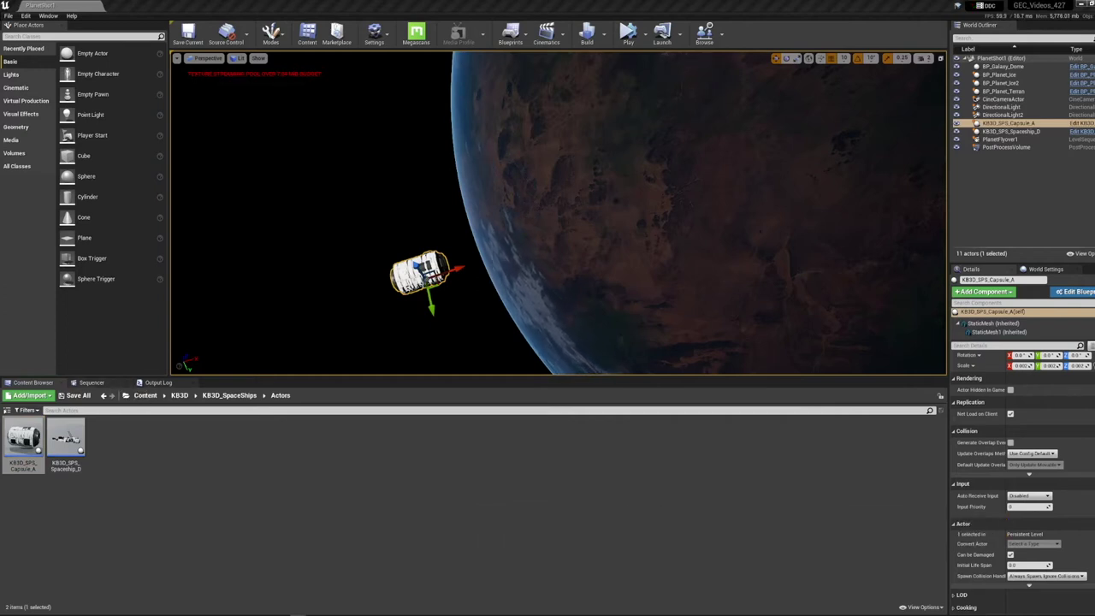
pyautogui.moveTo(0, 29); pyautogui.dragTo(305, 19)
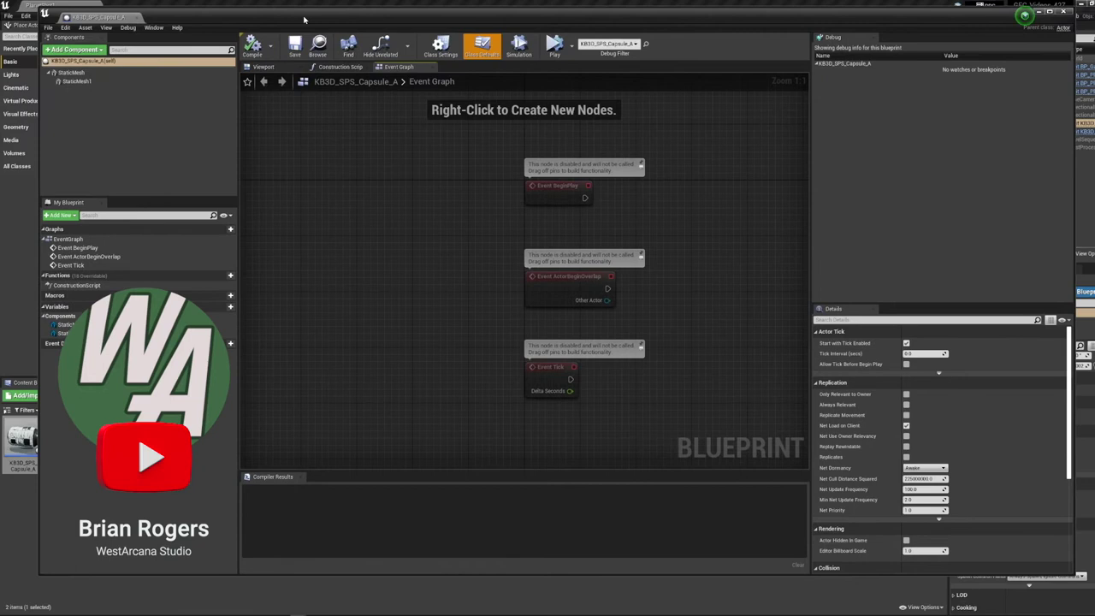
pyautogui.click(263, 68)
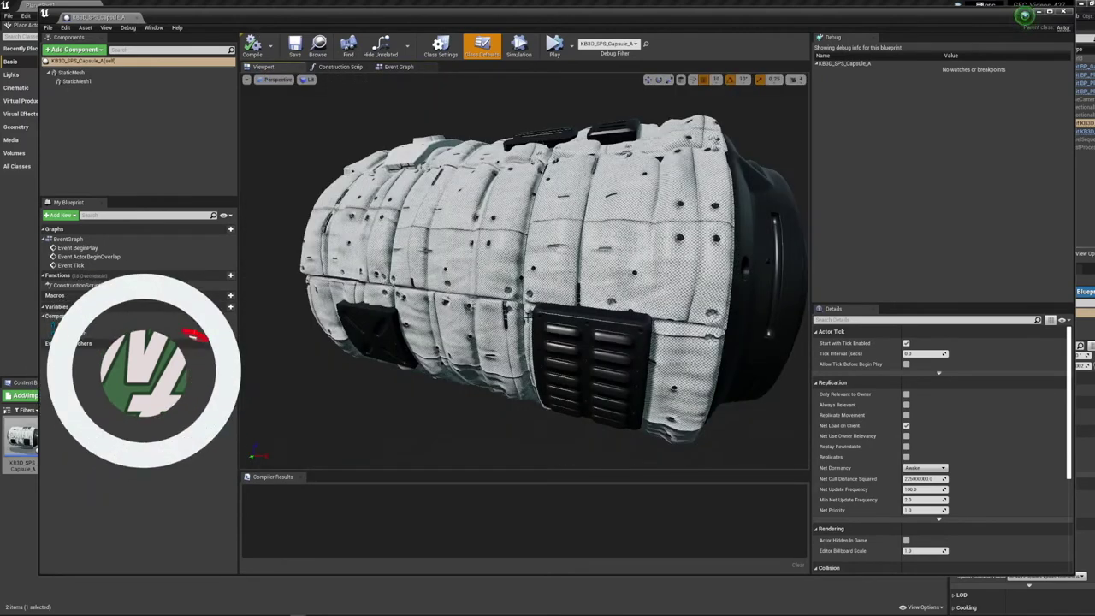
# Add a Point Light component named Engine1 under the capsule's StaticMesh1 component
pyautogui.click(483, 311)
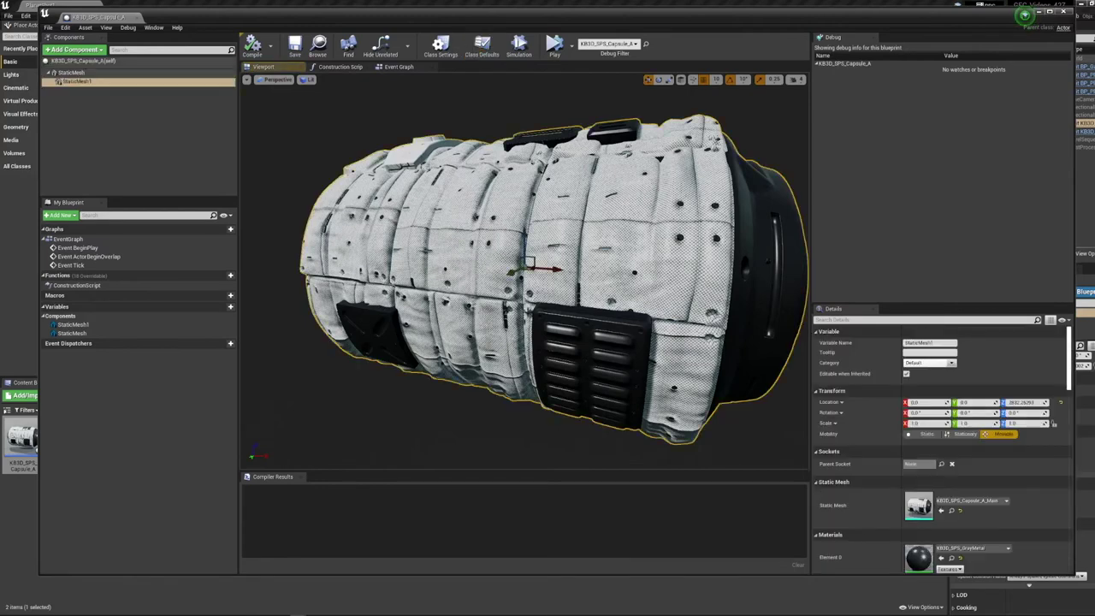
pyautogui.keyDown('alt'); pyautogui.moveTo(483, 311); pyautogui.dragTo(667, 308); pyautogui.keyUp('alt')
pyautogui.keyDown('alt'); pyautogui.moveTo(516, 317); pyautogui.dragTo(592, 357); pyautogui.keyUp('alt')
pyautogui.keyDown('alt'); pyautogui.moveTo(528, 337); pyautogui.dragTo(504, 389); pyautogui.keyUp('alt')
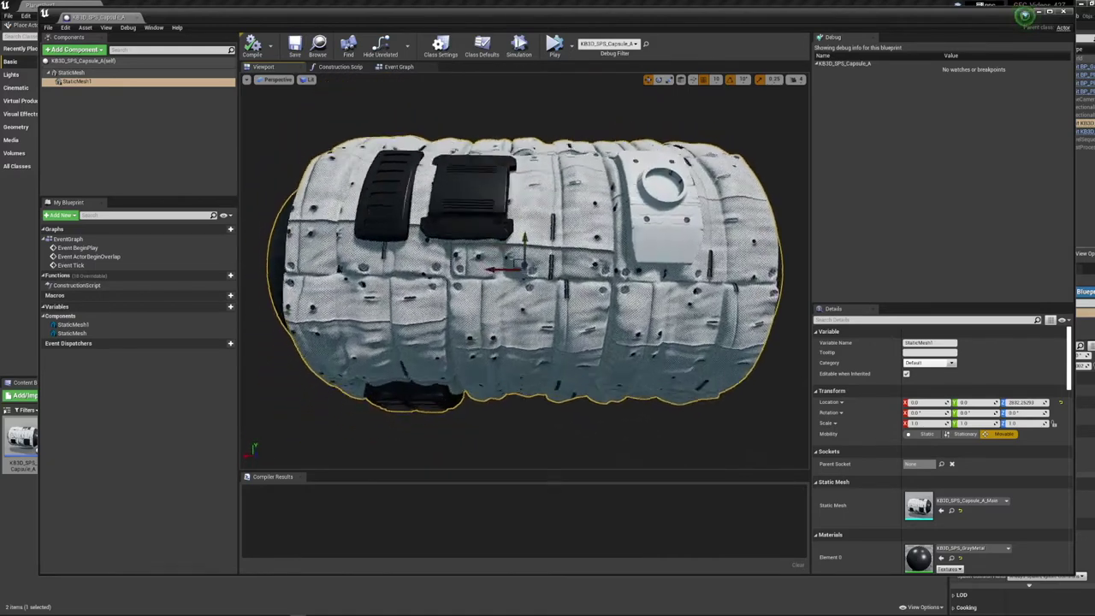
pyautogui.moveTo(525, 353)
pyautogui.keyDown('alt'); pyautogui.mouseDown()
pyautogui.moveTo(569, 287)
pyautogui.moveTo(531, 235)
pyautogui.moveTo(569, 282)
pyautogui.moveTo(560, 368)
pyautogui.moveTo(520, 406)
pyautogui.moveTo(522, 257)
pyautogui.moveTo(526, 287)
pyautogui.moveTo(274, 283)
pyautogui.moveTo(244, 321)
pyautogui.mouseUp(); pyautogui.keyUp('alt')
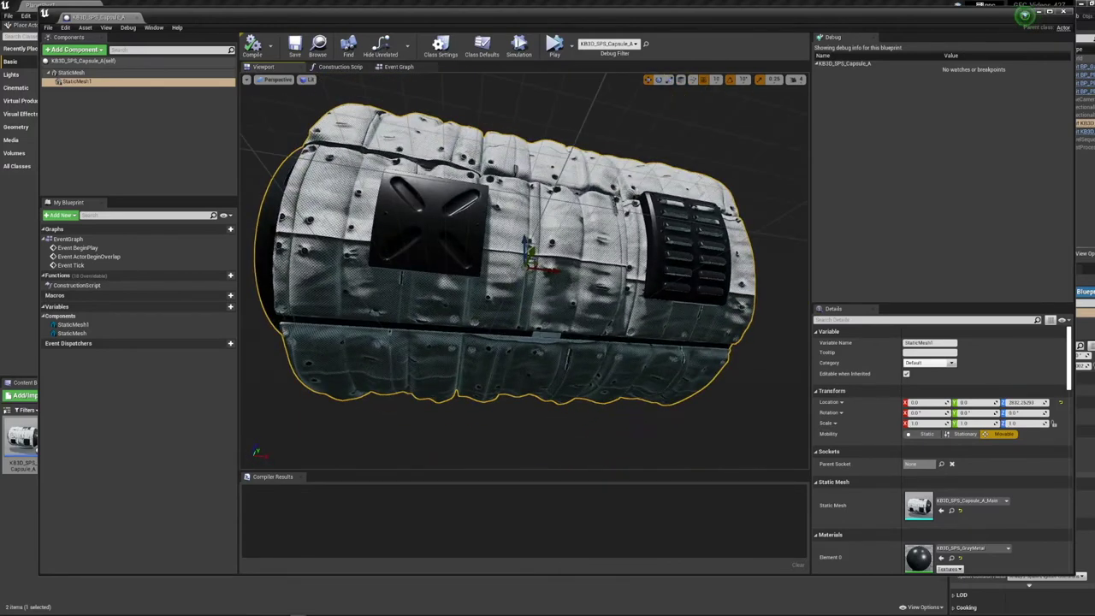
pyautogui.moveTo(719, 292); pyautogui.dragTo(800, 184)
pyautogui.keyDown('alt'); pyautogui.moveTo(637, 223); pyautogui.dragTo(622, 261); pyautogui.keyUp('alt')
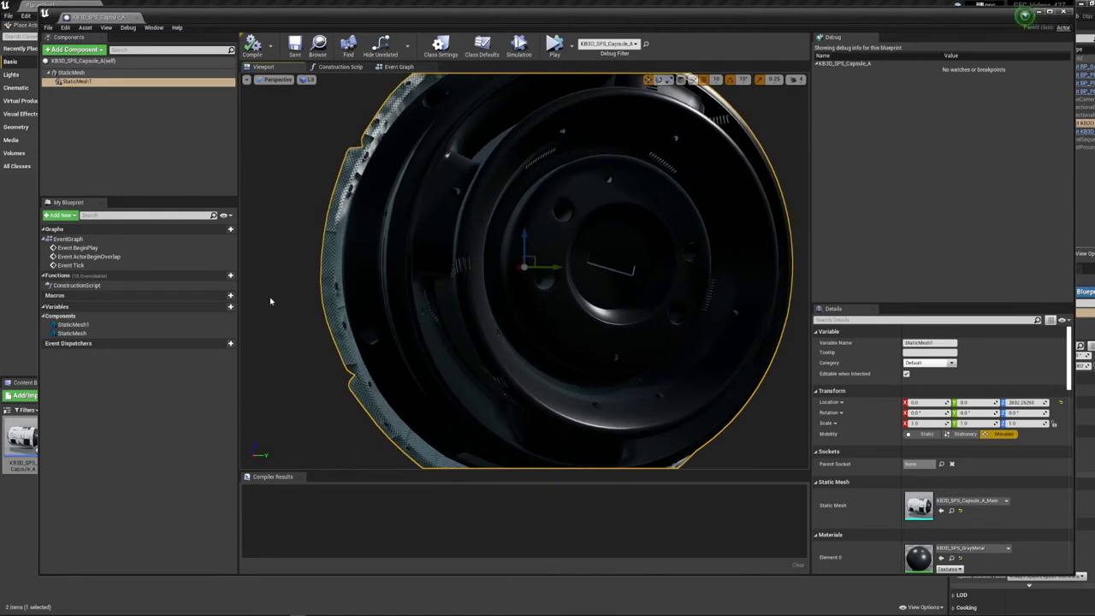
pyautogui.click(77, 50)
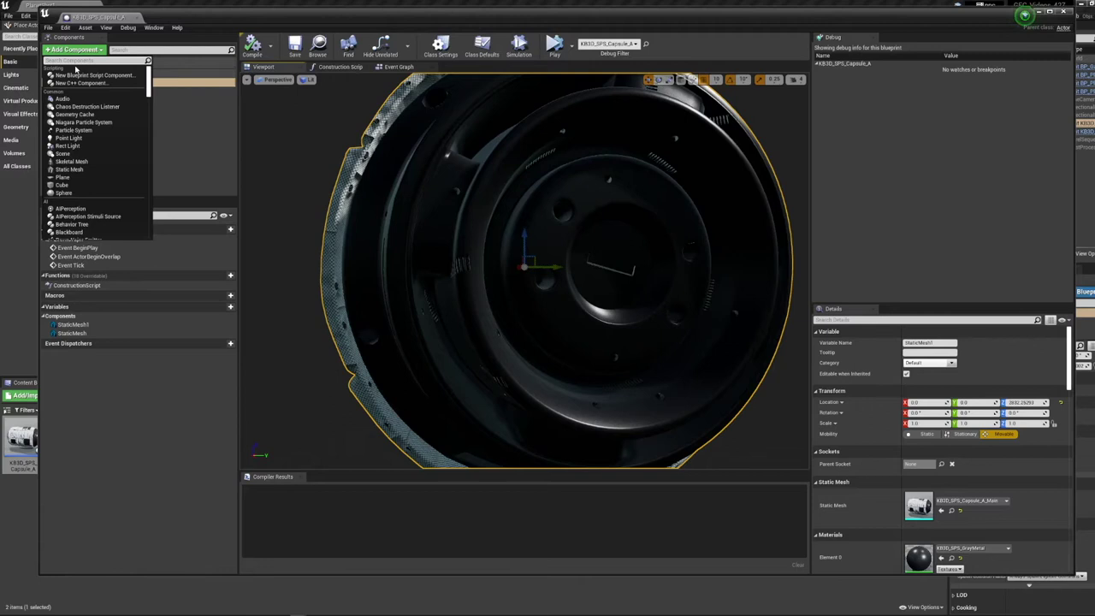
pyautogui.click(72, 140)
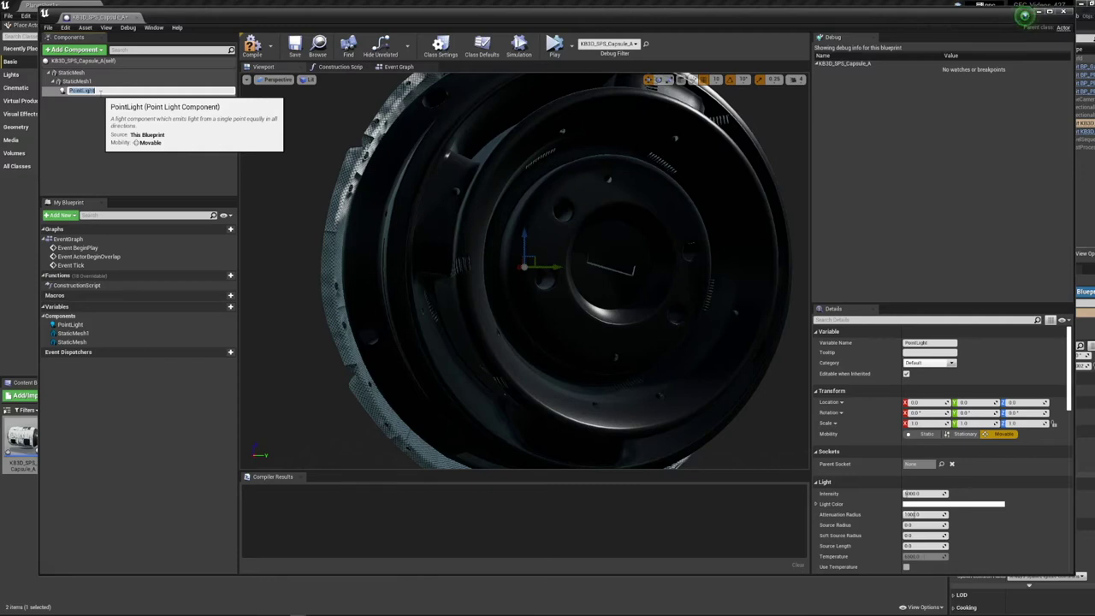
pyautogui.write('Engine1')
pyautogui.press('Return')
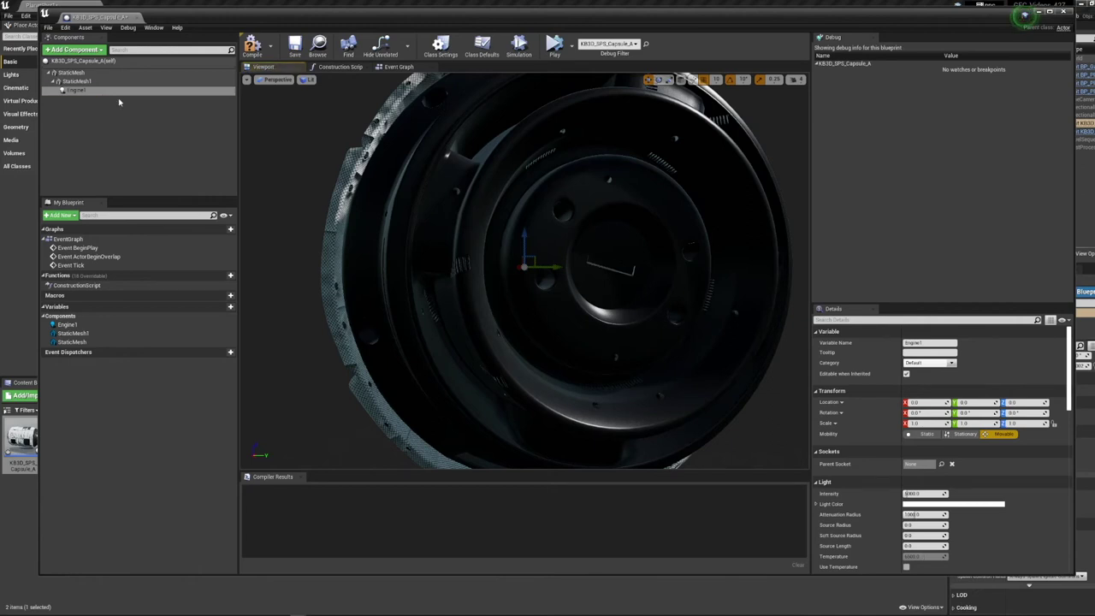
# Compile the blueprint and move the Engine1 light to the capsule's rear engine nozzle, at about X -4260, Y -120
pyautogui.click(253, 45)
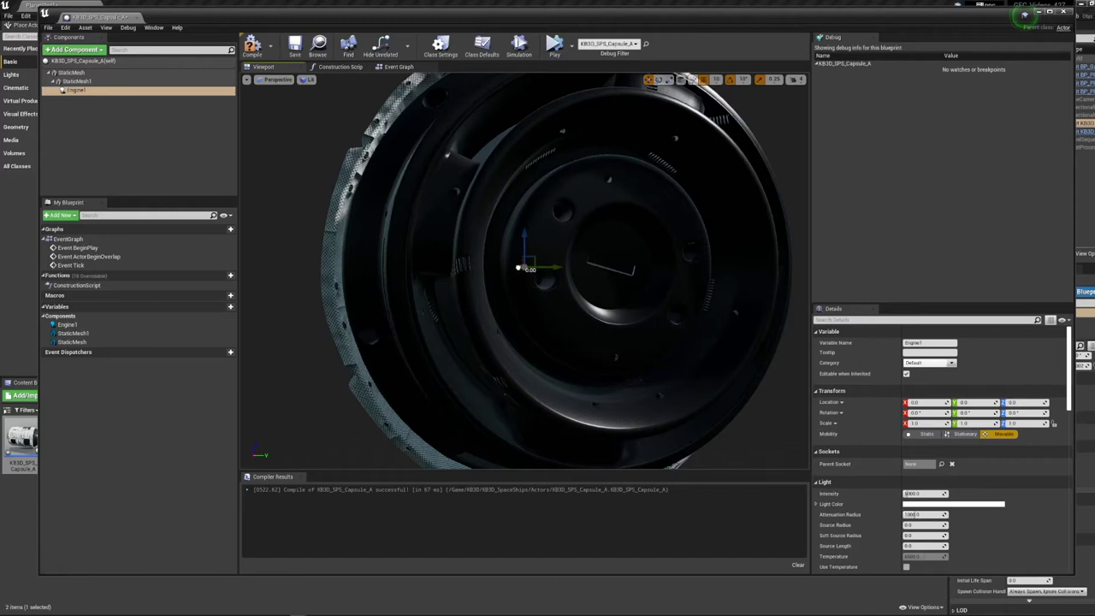
pyautogui.moveTo(519, 268); pyautogui.dragTo(592, 267)
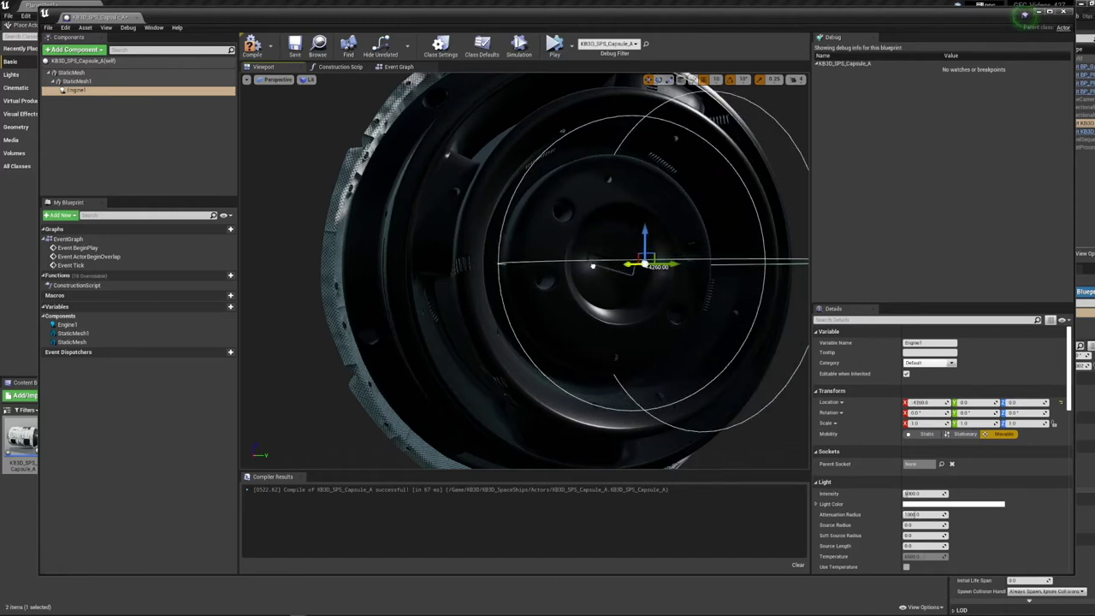
pyautogui.moveTo(674, 264)
pyautogui.mouseDown()
pyautogui.moveTo(643, 269)
pyautogui.moveTo(658, 267)
pyautogui.mouseUp()
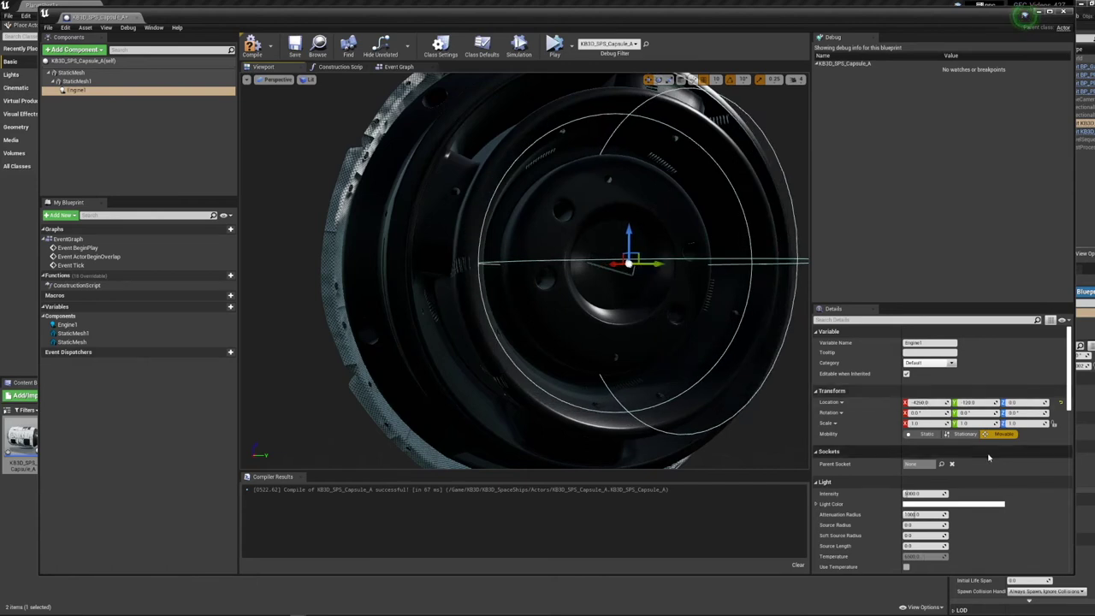
# Set the Engine1 light color to light blue (hue about 206, saturation about 0.74) and its intensity to 100000
pyautogui.scroll(-3, 988, 458)
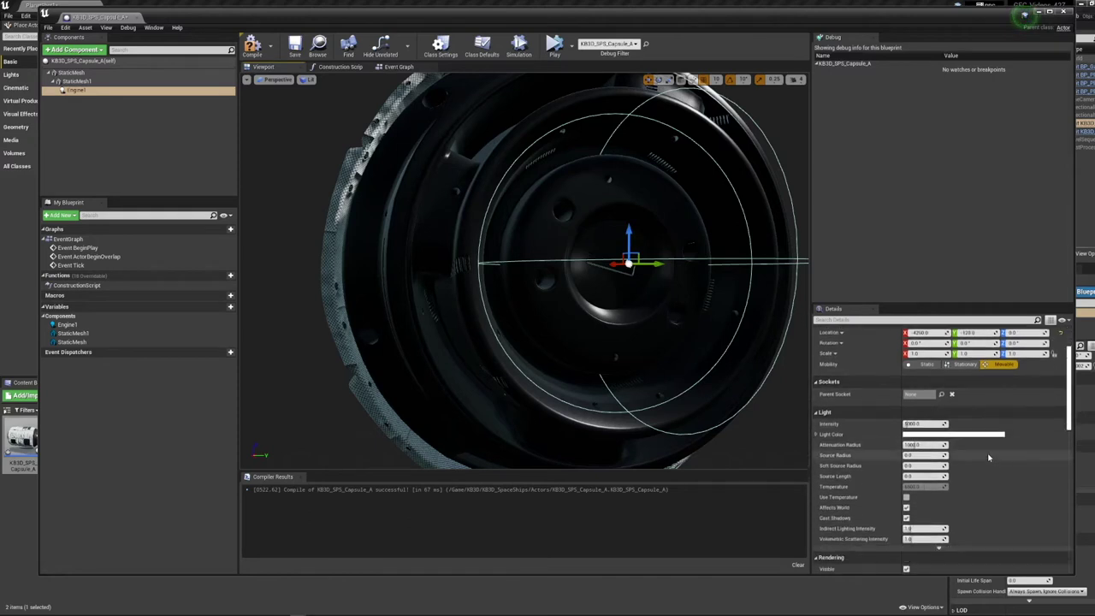
pyautogui.click(956, 435)
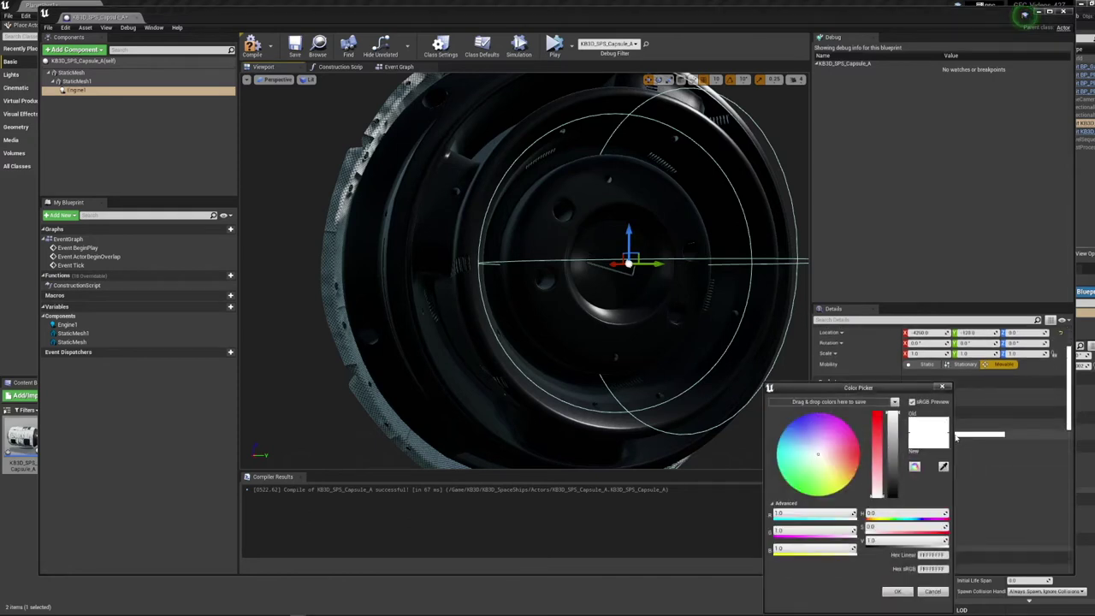
pyautogui.moveTo(818, 457); pyautogui.dragTo(796, 440)
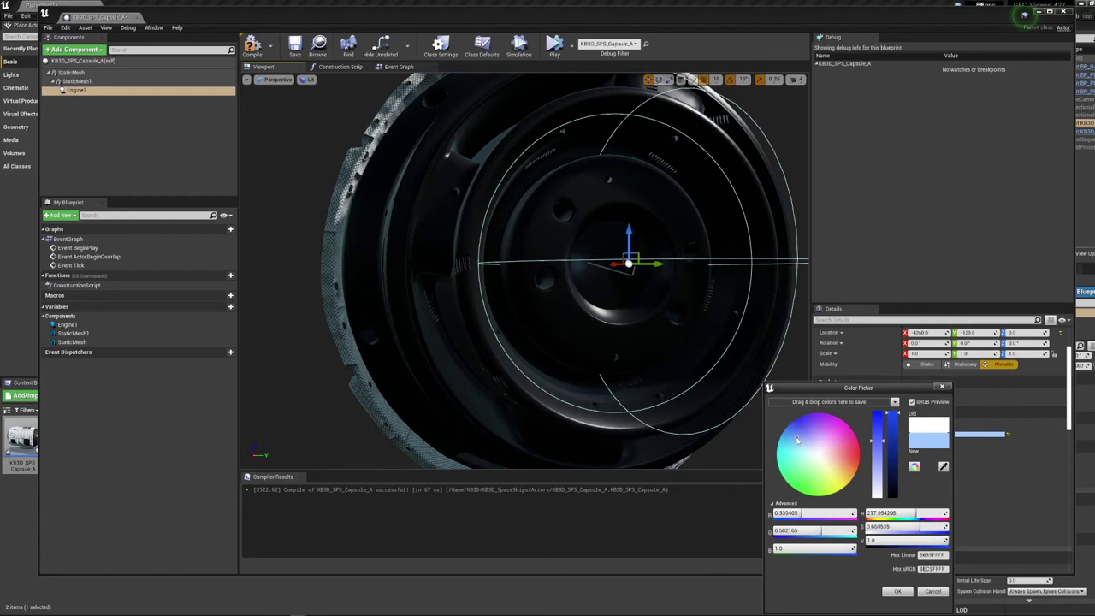
pyautogui.moveTo(882, 439)
pyautogui.mouseDown()
pyautogui.moveTo(898, 424)
pyautogui.moveTo(880, 430)
pyautogui.mouseUp()
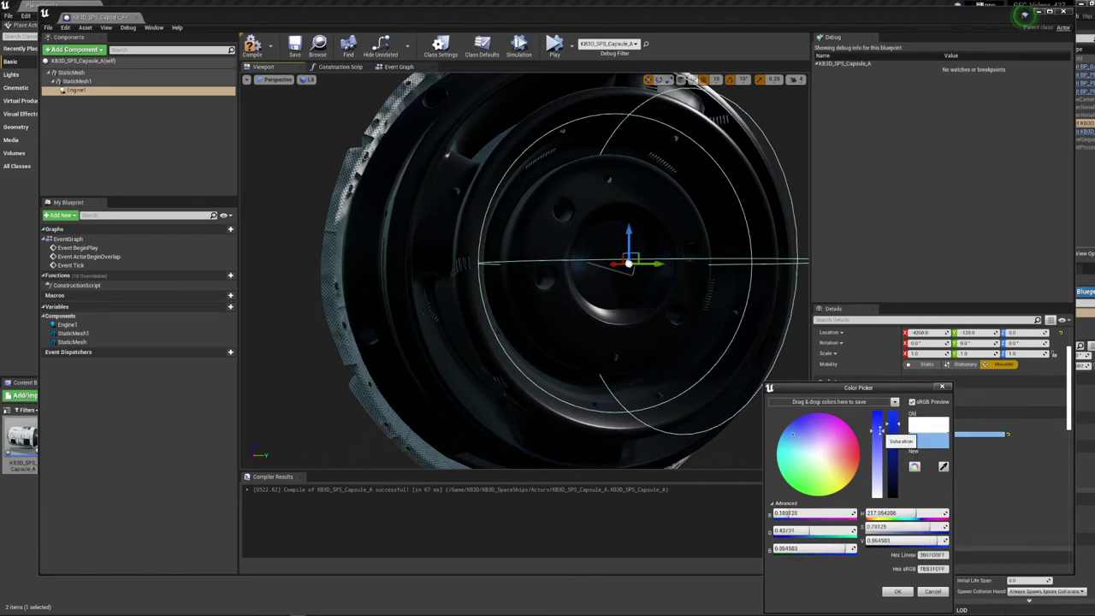
pyautogui.moveTo(804, 443); pyautogui.dragTo(792, 443)
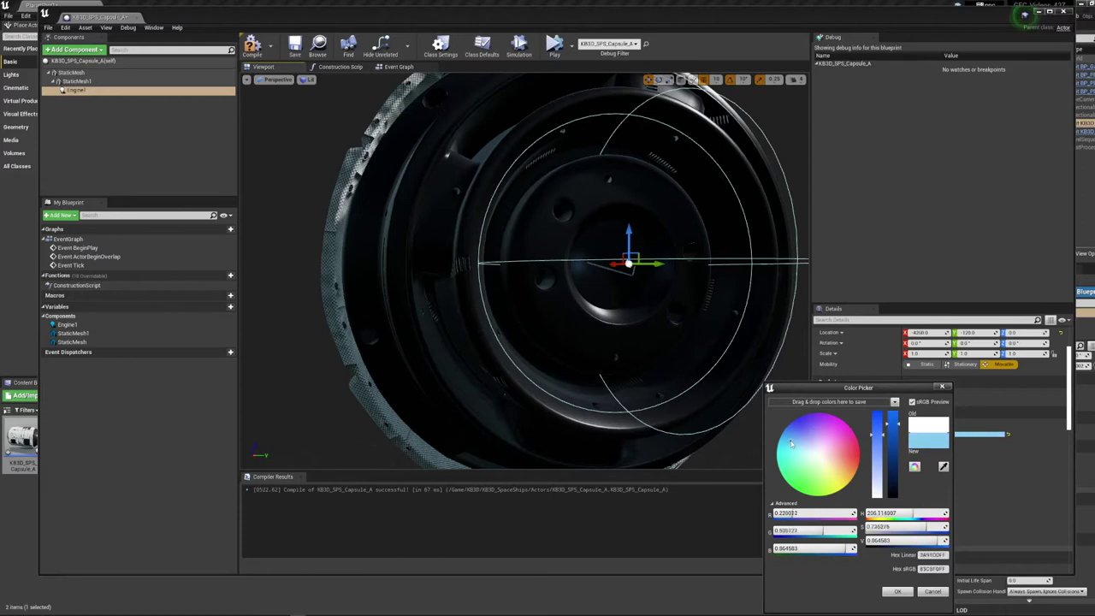
pyautogui.click(895, 591)
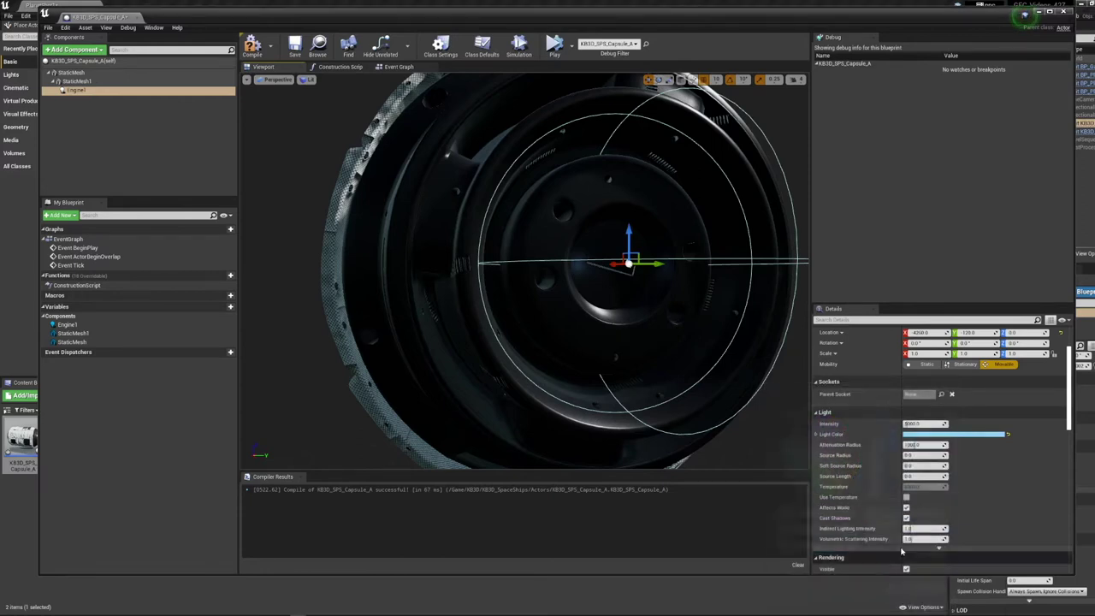
pyautogui.moveTo(907, 424); pyautogui.dragTo(946, 425)
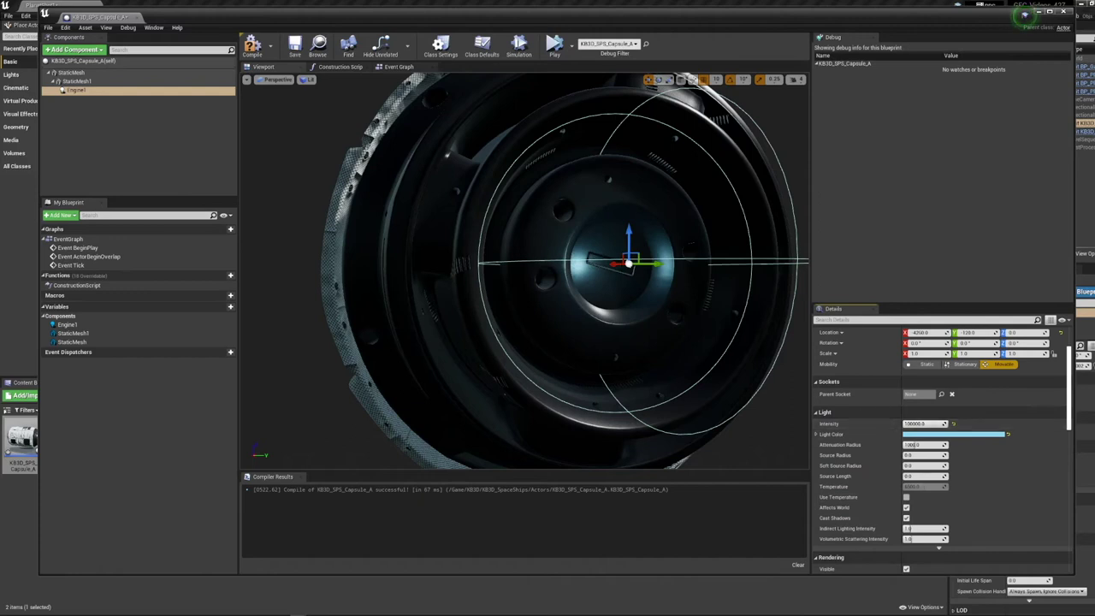
pyautogui.moveTo(614, 265)
pyautogui.mouseDown()
pyautogui.moveTo(632, 262)
pyautogui.moveTo(590, 263)
pyautogui.moveTo(614, 264)
pyautogui.mouseUp()
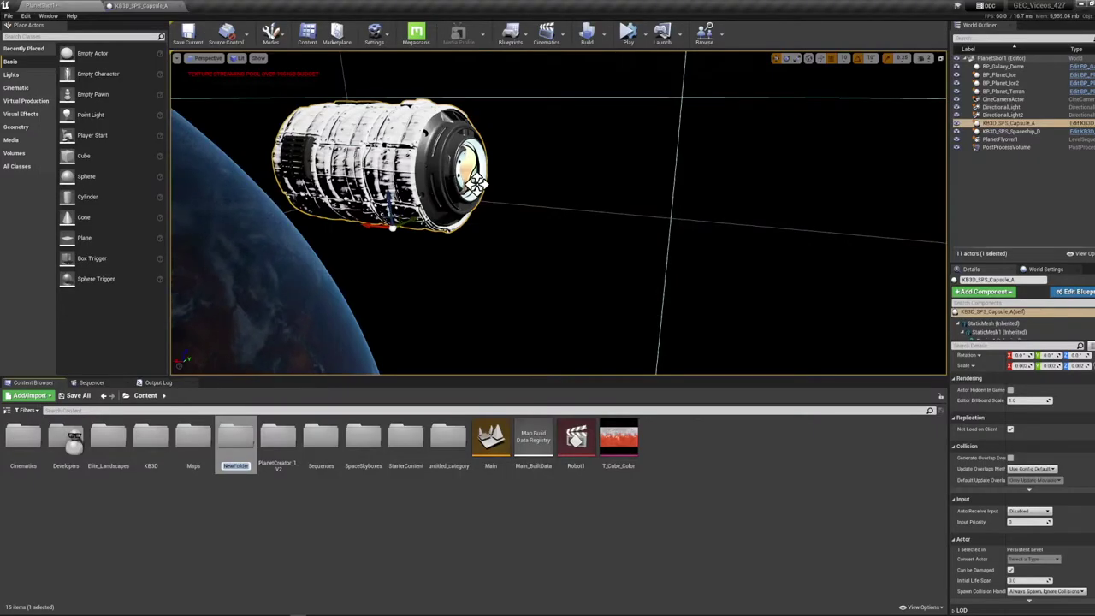
# Name the new folder under Content FX and open it
pyautogui.press('Return')
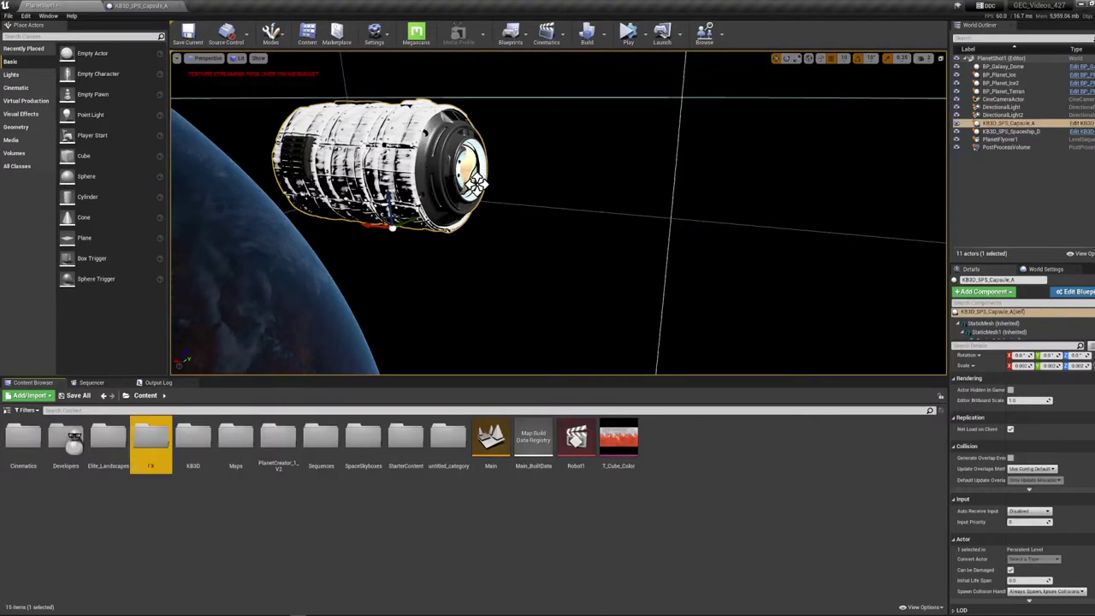
pyautogui.doubleClick(154, 439)
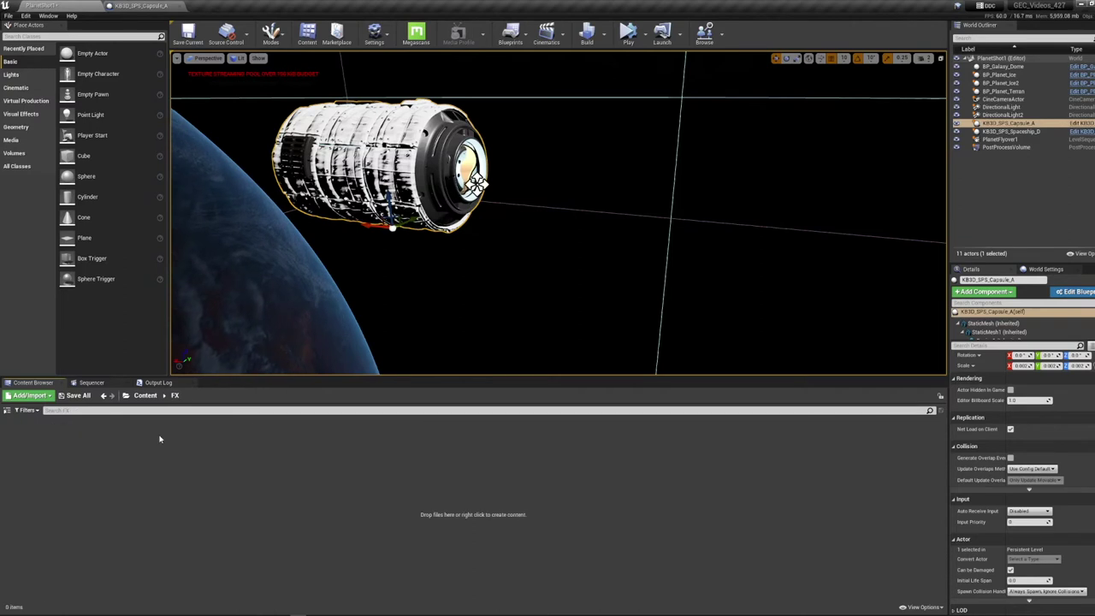
# Start a new Niagara System in the FX folder from selected emitters and add the Directional Burst template
pyautogui.rightClick(159, 439)
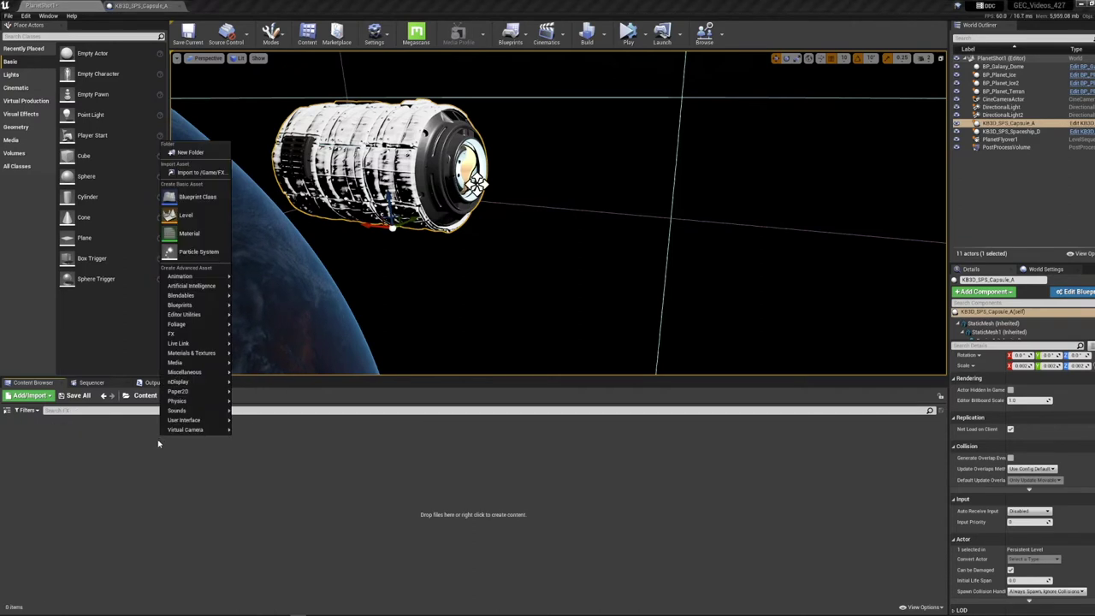
pyautogui.moveTo(186, 338)
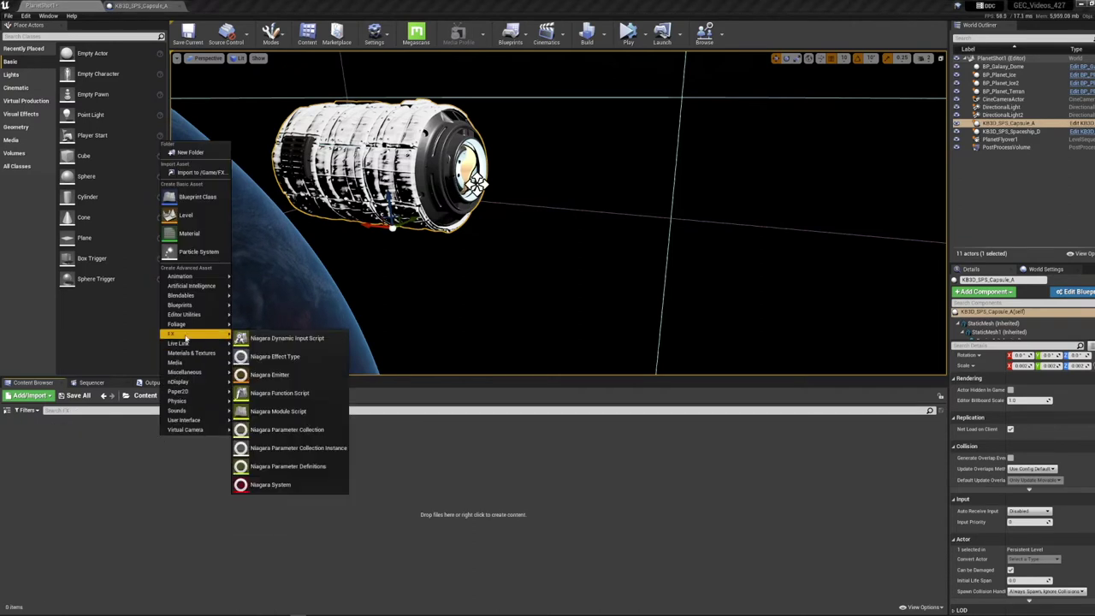
pyautogui.click(270, 485)
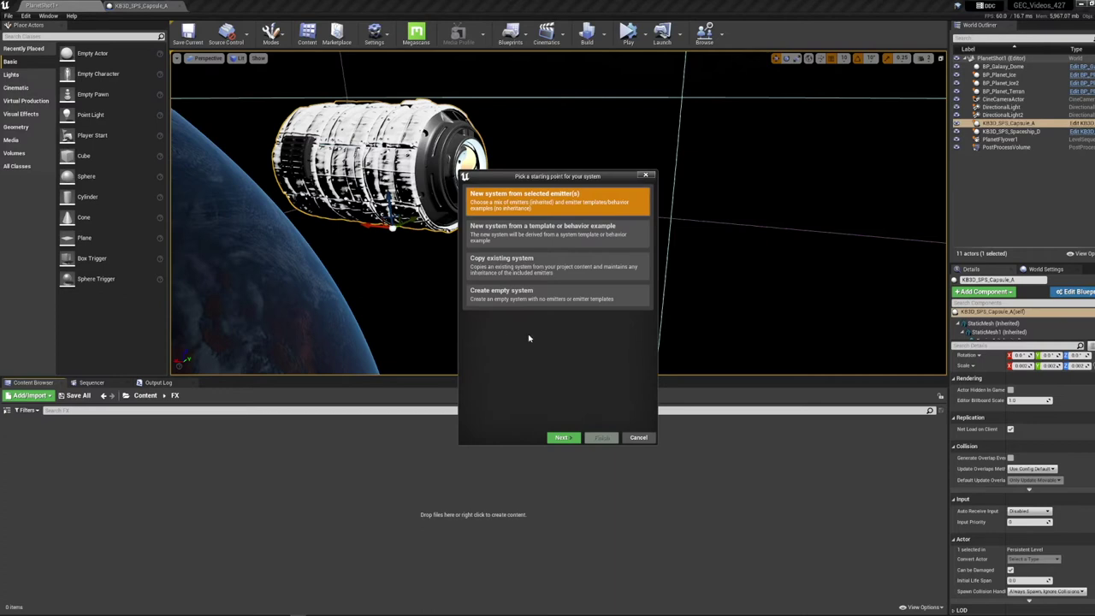
pyautogui.click(562, 439)
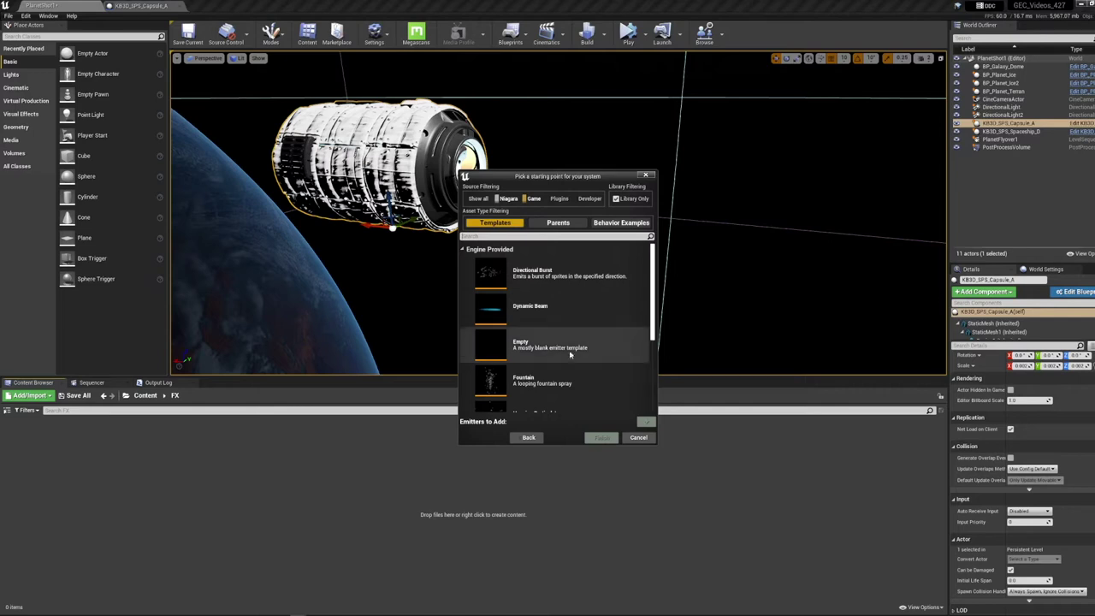
pyautogui.click(553, 280)
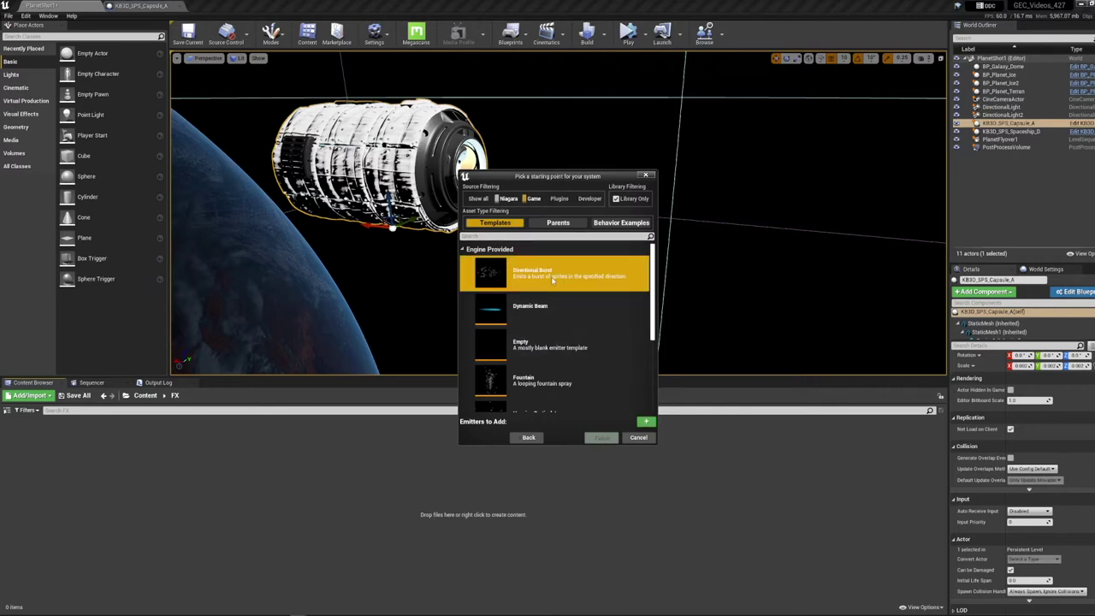
pyautogui.click(644, 421)
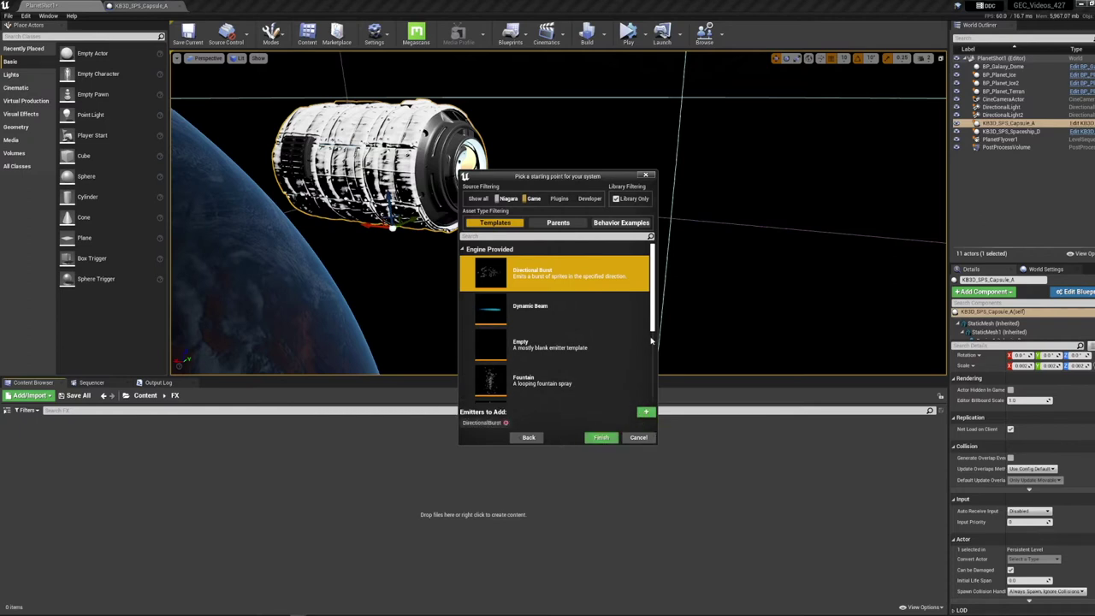
# Look through the other emitter templates, finish creating the Niagara System with Directional Burst only and give the asset an engine-related name
pyautogui.moveTo(652, 317); pyautogui.dragTo(654, 334)
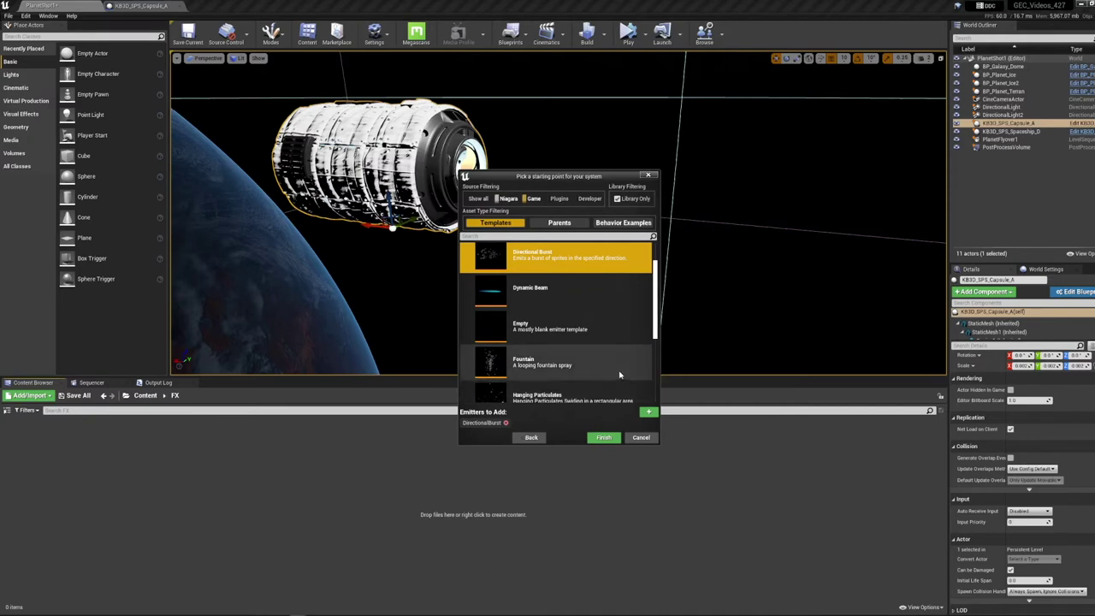
pyautogui.scroll(-3, 620, 375)
pyautogui.scroll(-5, 620, 375)
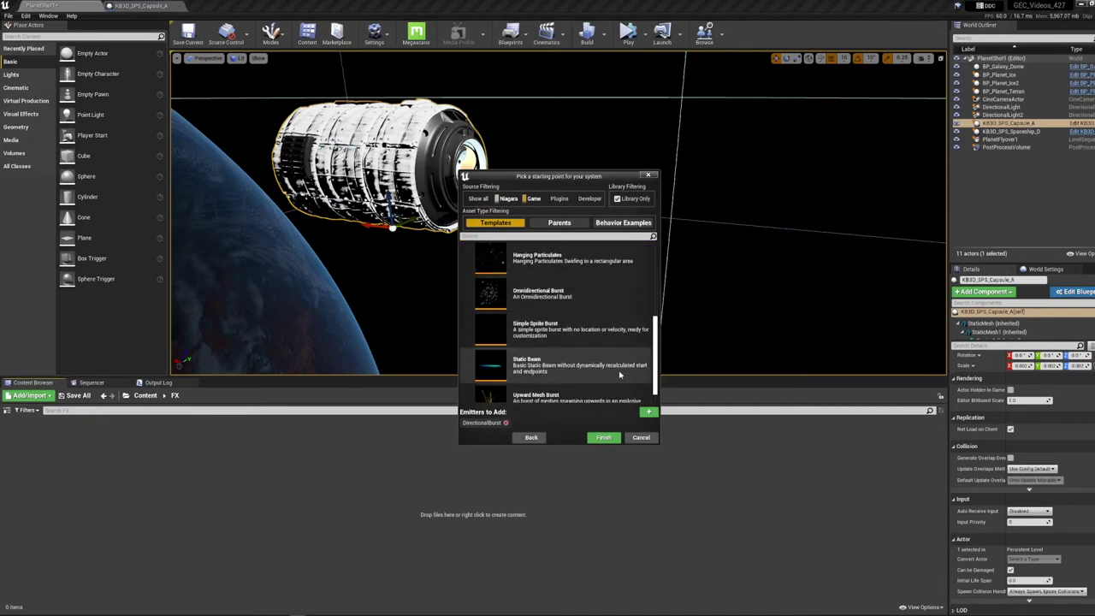
pyautogui.scroll(-1, 580, 373)
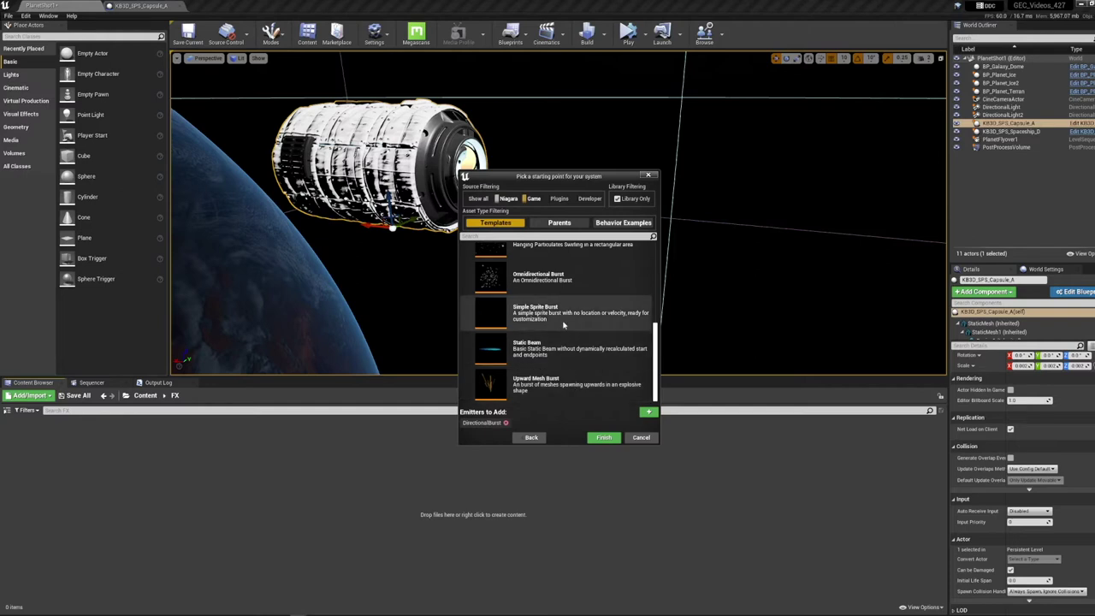
pyautogui.scroll(2, 563, 324)
pyautogui.click(604, 437)
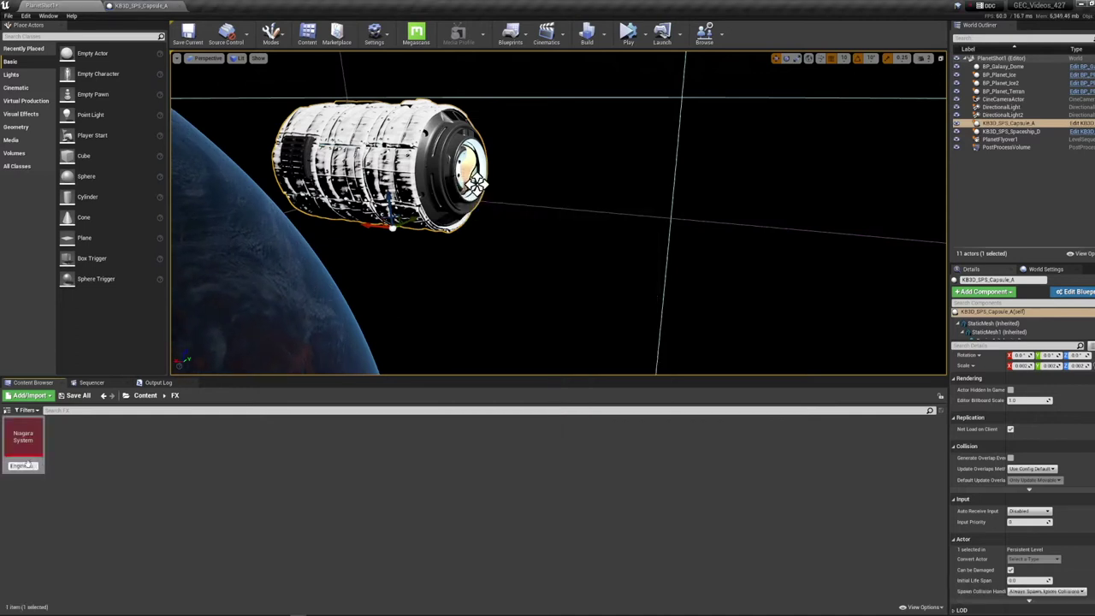
pyautogui.press('Return')
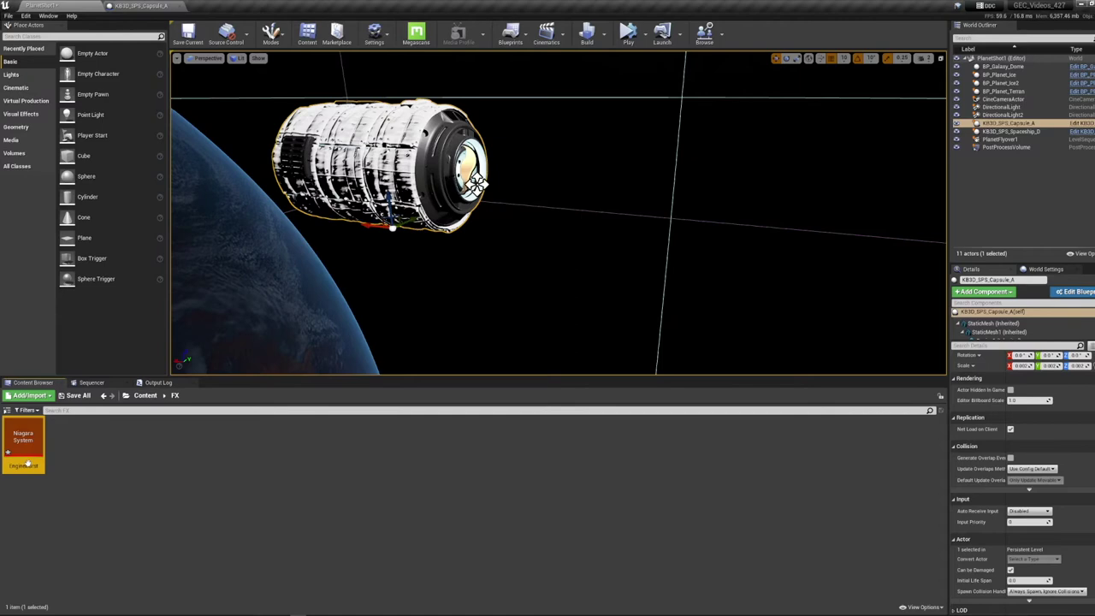
# Open the EngineBurst system and set the DirectionalBurst emitter's spawn count to about 226 and maximum lifetime to about 0.775
pyautogui.doubleClick(26, 458)
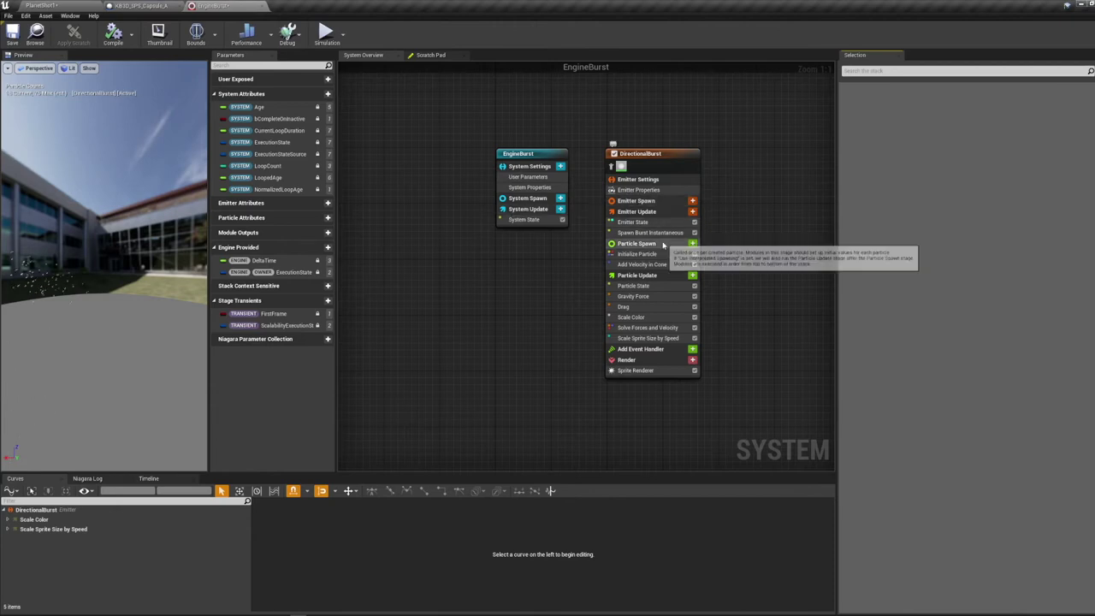
pyautogui.click(614, 155)
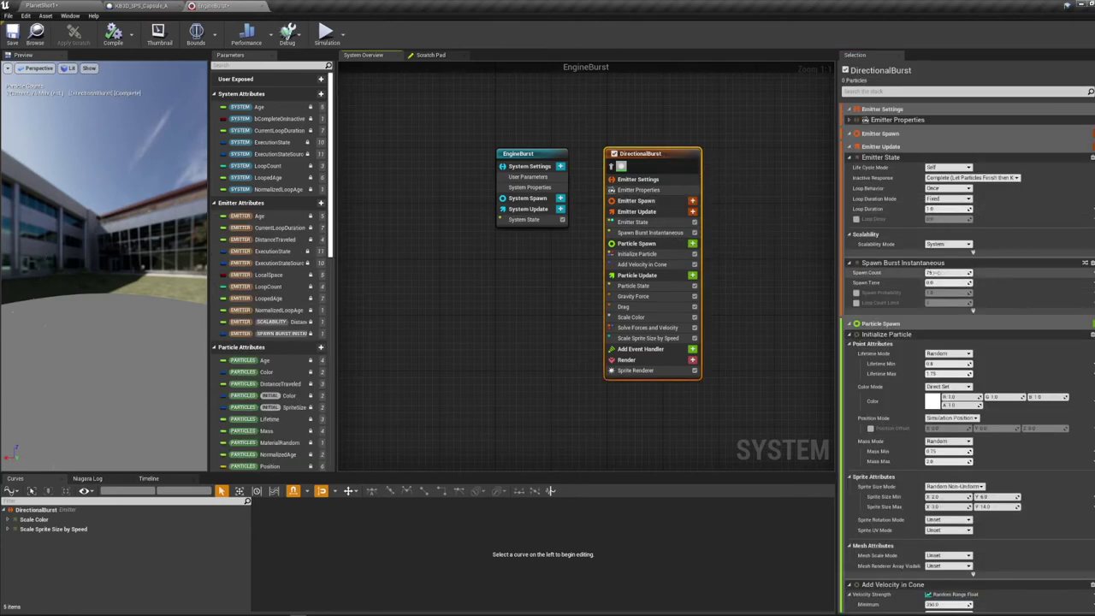
pyautogui.moveTo(951, 273); pyautogui.dragTo(983, 273)
pyautogui.scroll(-3, 951, 359)
pyautogui.moveTo(950, 318); pyautogui.dragTo(924, 319)
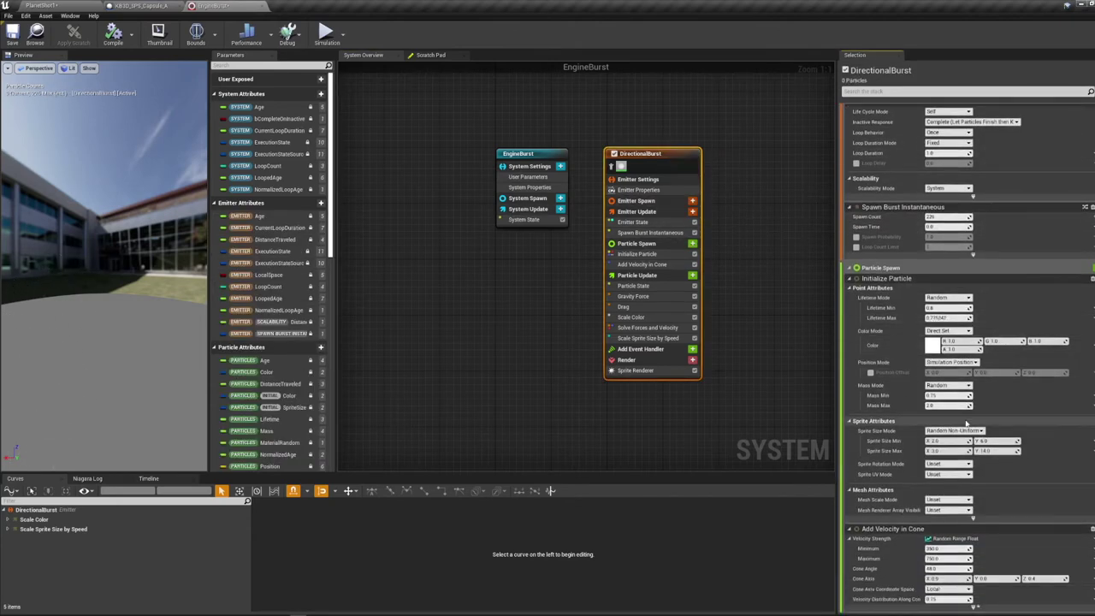
# Set the DirectionalBurst particle color to light blue and lower Mass Max to about 0.13
pyautogui.click(932, 346)
pyautogui.click(773, 413)
pyautogui.click(873, 558)
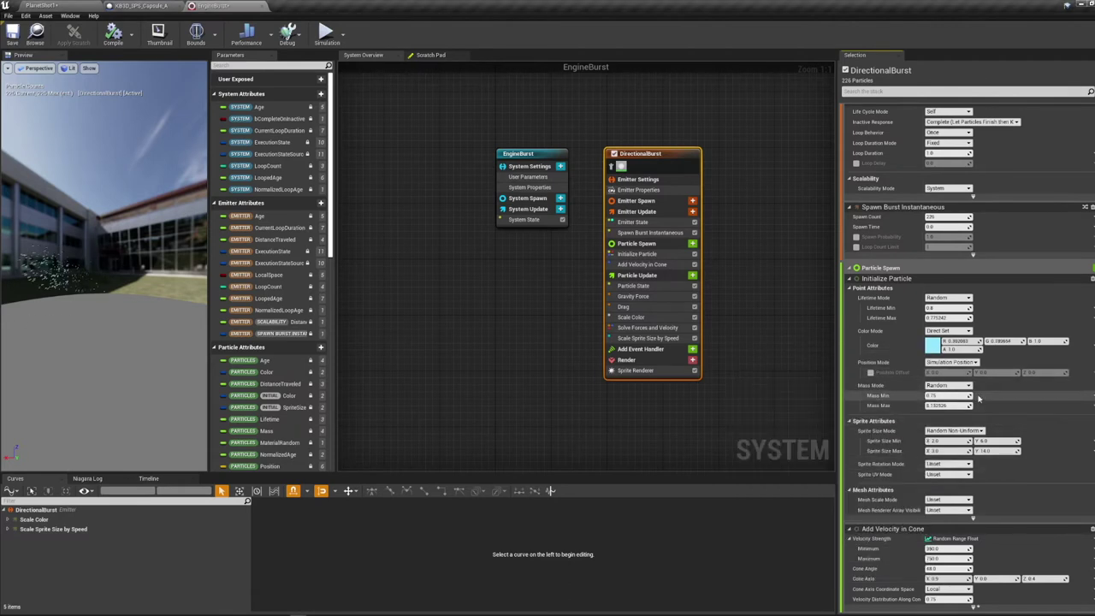
# Adjust Add Velocity in Cone: strength about 180 to 1315, cone angle about 37, cone axis X about 36.75, and a larger Z
pyautogui.scroll(-5, 979, 391)
pyautogui.moveTo(946, 419)
pyautogui.mouseDown()
pyautogui.moveTo(984, 419)
pyautogui.moveTo(926, 419)
pyautogui.moveTo(931, 409)
pyautogui.moveTo(958, 428)
pyautogui.moveTo(941, 428)
pyautogui.mouseUp()
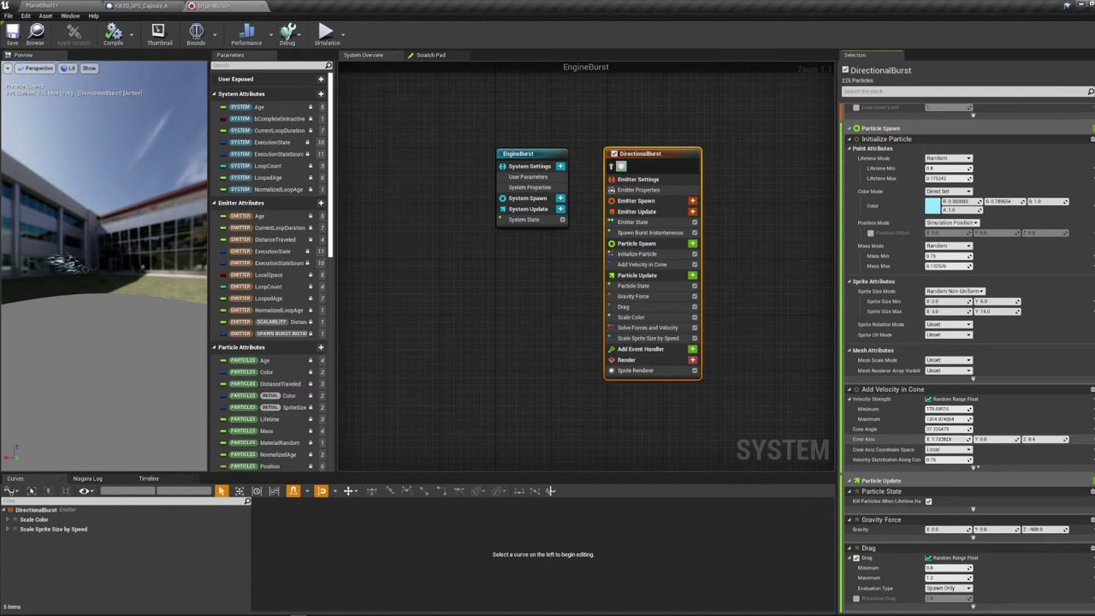
pyautogui.moveTo(945, 438); pyautogui.dragTo(958, 439)
pyautogui.moveTo(1038, 439); pyautogui.dragTo(1044, 439)
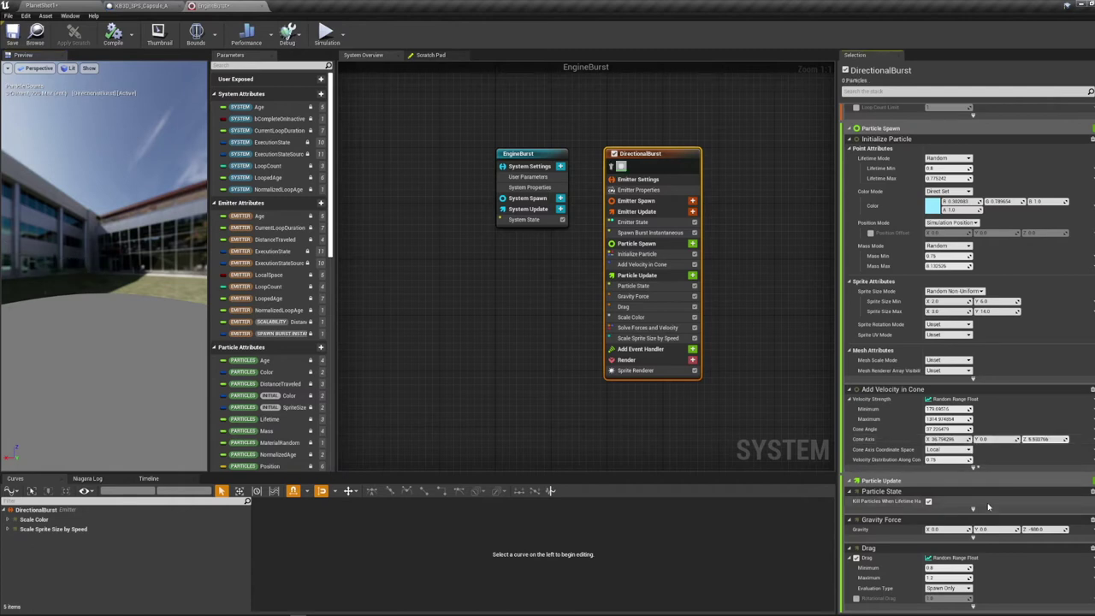
pyautogui.scroll(-5, 988, 507)
# Add the EngineBurst Niagara system as a component under Engine1 in the capsule blueprint and compile it
pyautogui.click(137, 6)
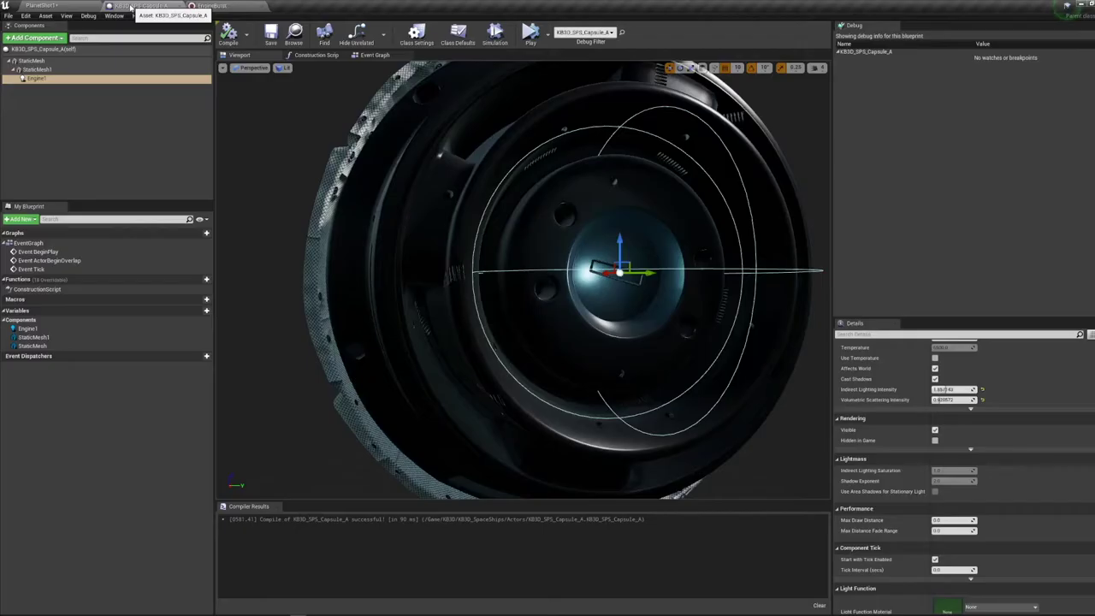
pyautogui.click(36, 38)
pyautogui.click(51, 119)
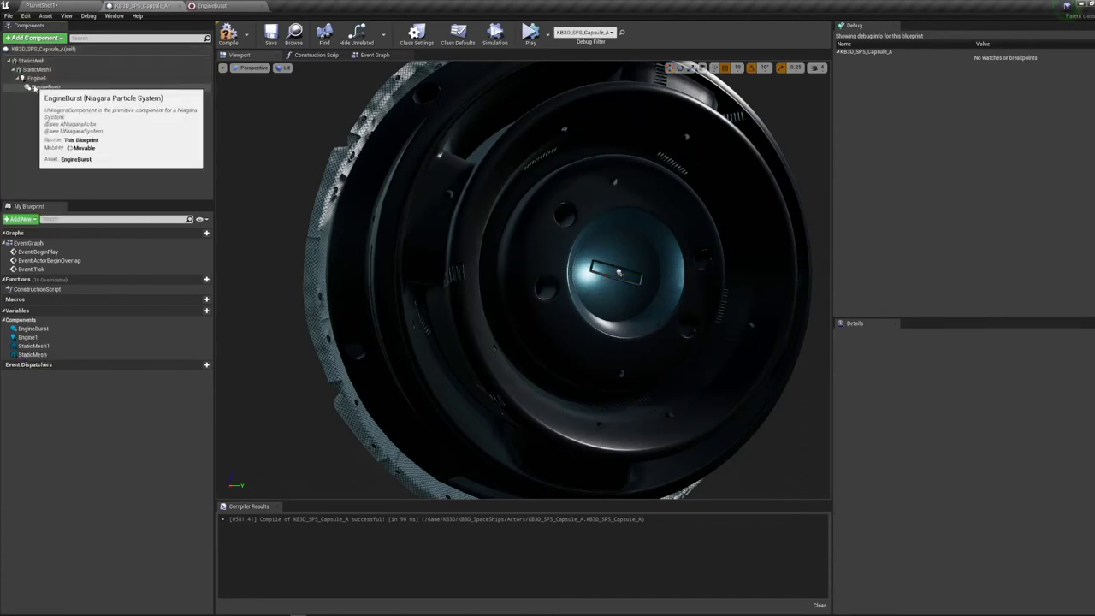
pyautogui.click(228, 35)
pyautogui.click(547, 34)
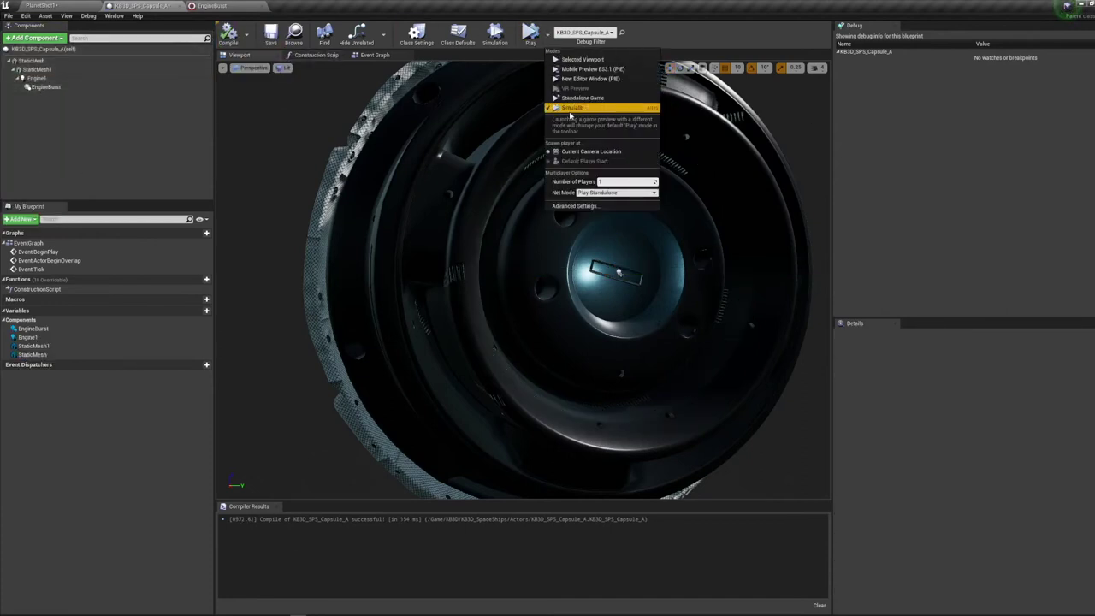
pyautogui.click(649, 35)
# Select the EngineBurst component and move it along the capsule to the engine nozzle
pyautogui.scroll(-6, 574, 277)
pyautogui.click(559, 279)
pyautogui.moveTo(560, 279)
pyautogui.keyDown('alt'); pyautogui.mouseDown()
pyautogui.moveTo(505, 299)
pyautogui.moveTo(573, 290)
pyautogui.mouseUp(); pyautogui.keyUp('alt')
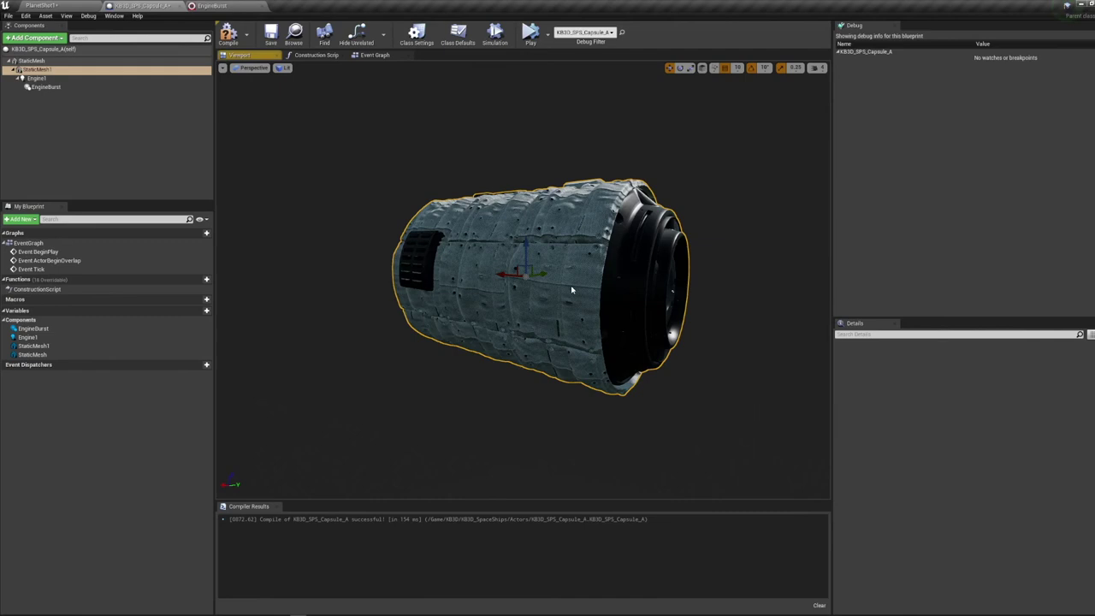
pyautogui.click(43, 86)
pyautogui.click(481, 276)
pyautogui.moveTo(500, 275); pyautogui.dragTo(478, 275)
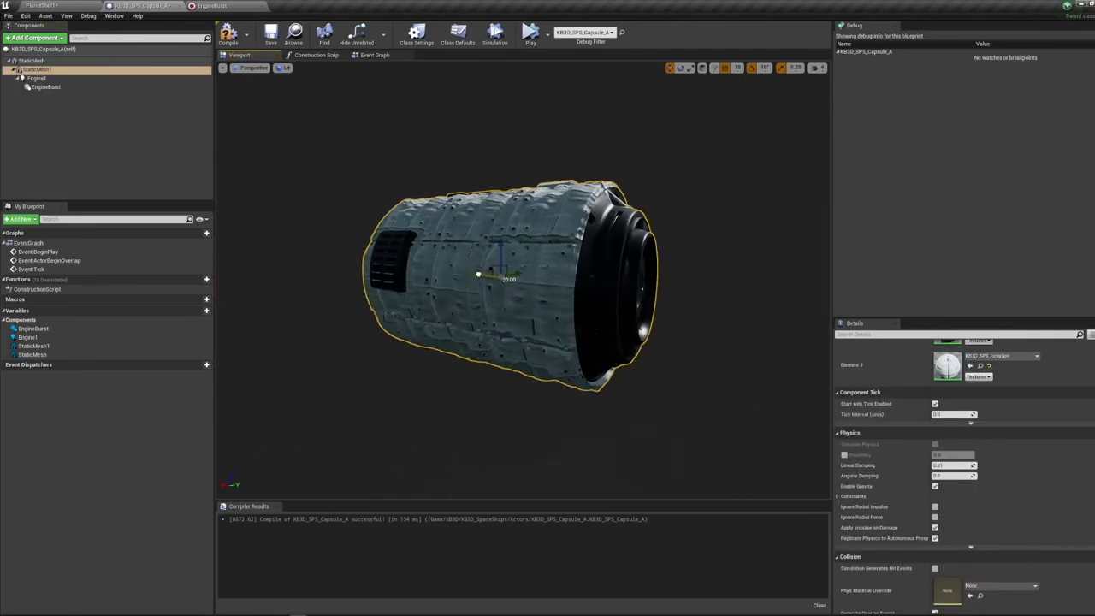
pyautogui.click(46, 87)
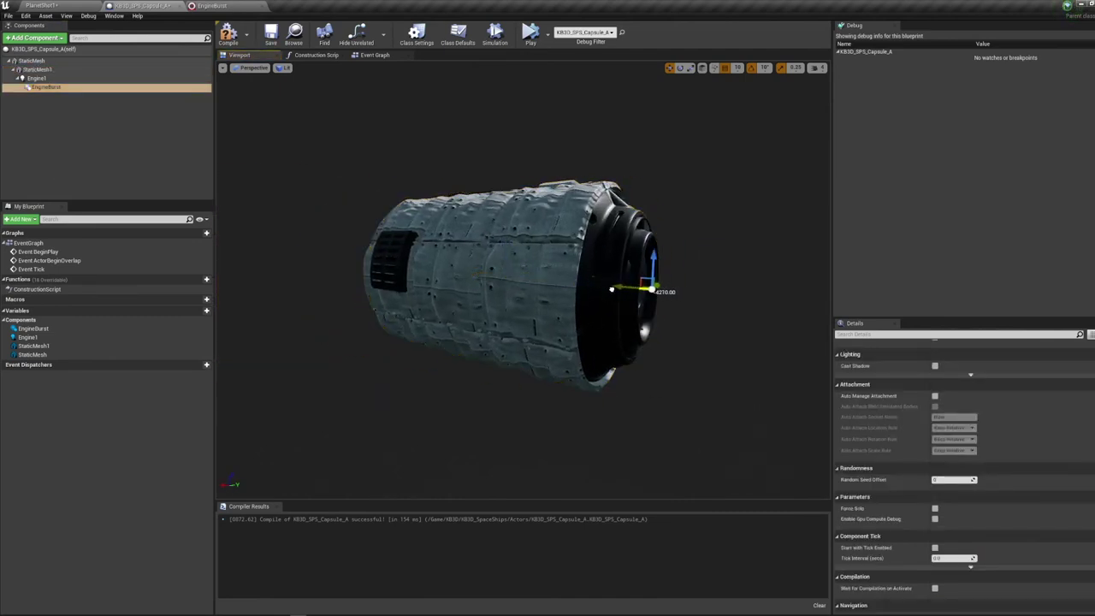
pyautogui.moveTo(612, 289); pyautogui.dragTo(521, 303)
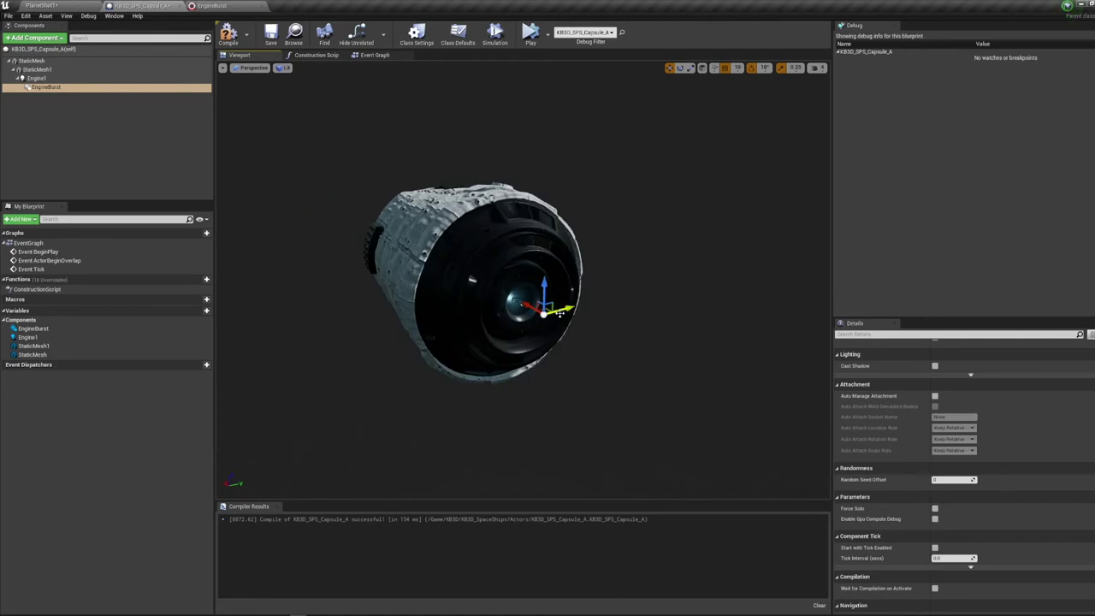
# Rotate the EngineBurst component around its vertical axis so its X axis points out of the thruster
pyautogui.press('e')
pyautogui.click(469, 276)
pyautogui.moveTo(467, 281); pyautogui.dragTo(518, 275)
pyautogui.hotkey('ctrl', 'z')
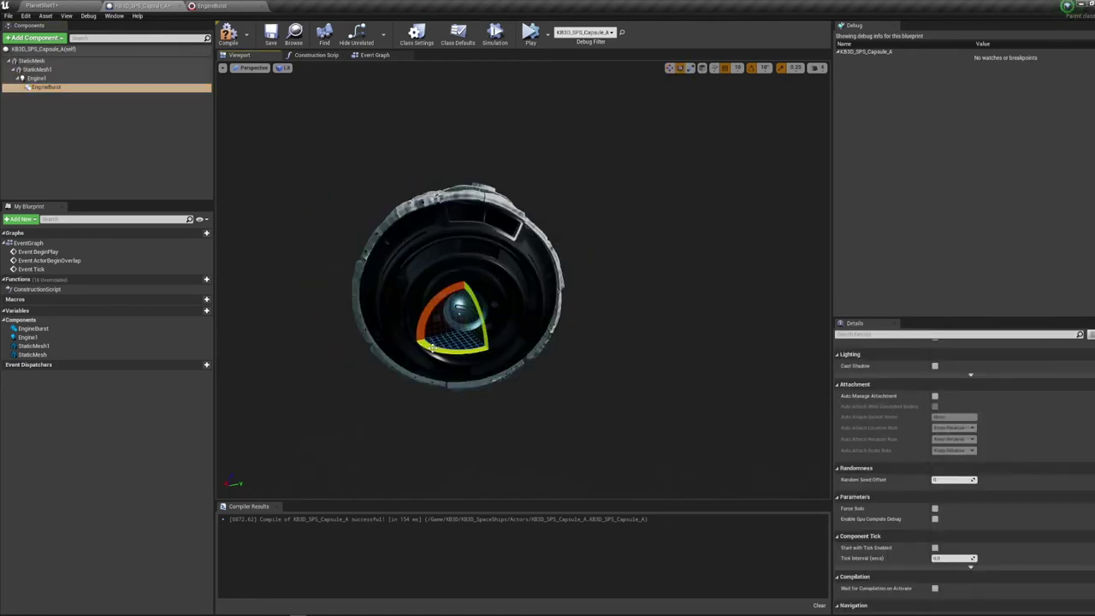
pyautogui.moveTo(432, 347); pyautogui.dragTo(460, 349)
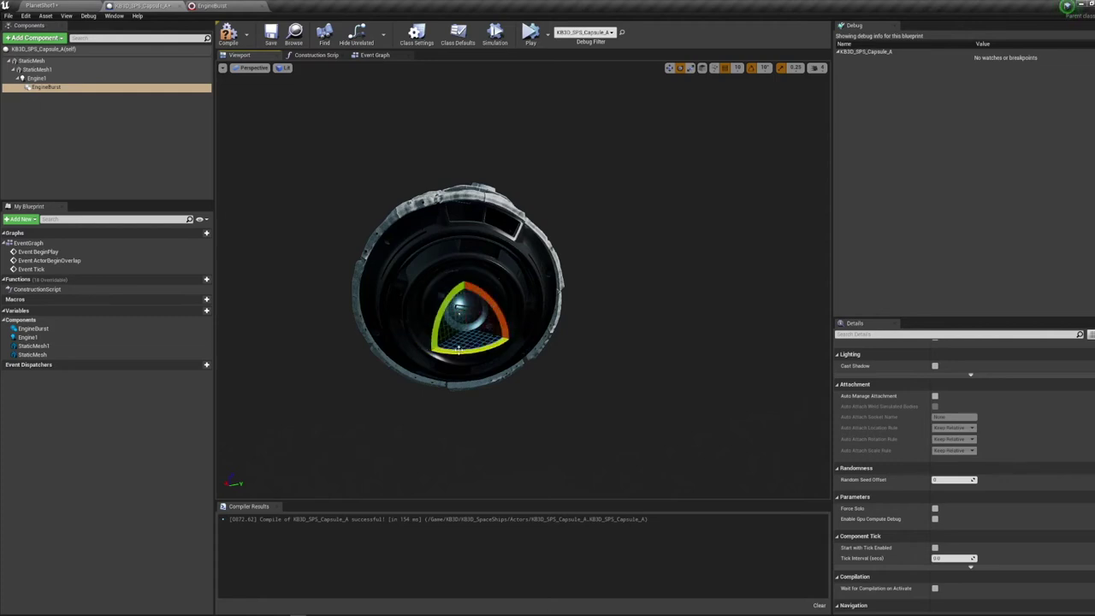
pyautogui.keyDown('alt'); pyautogui.moveTo(453, 402); pyautogui.dragTo(557, 350); pyautogui.keyUp('alt')
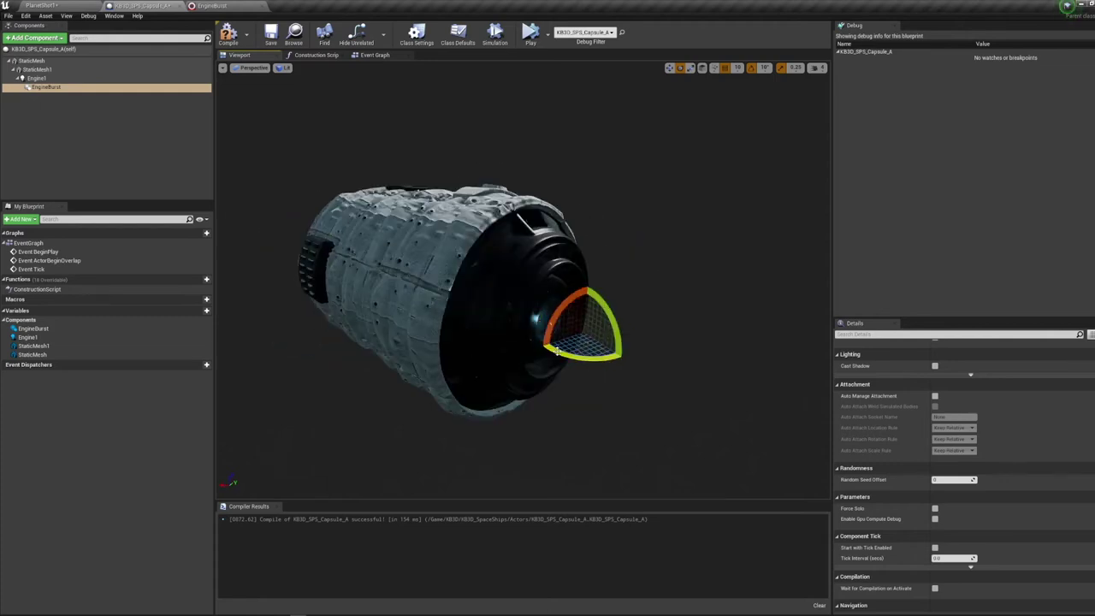
pyautogui.press('w')
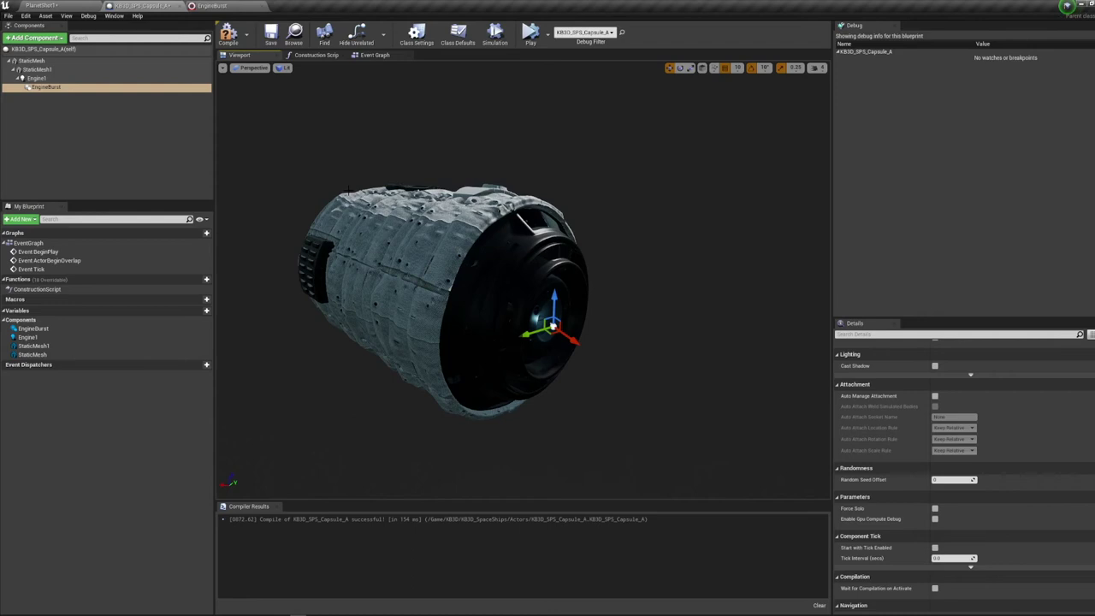
# Check the capsule in the level and raise EngineBurst's spawn count to about 2055
pyautogui.click(73, 6)
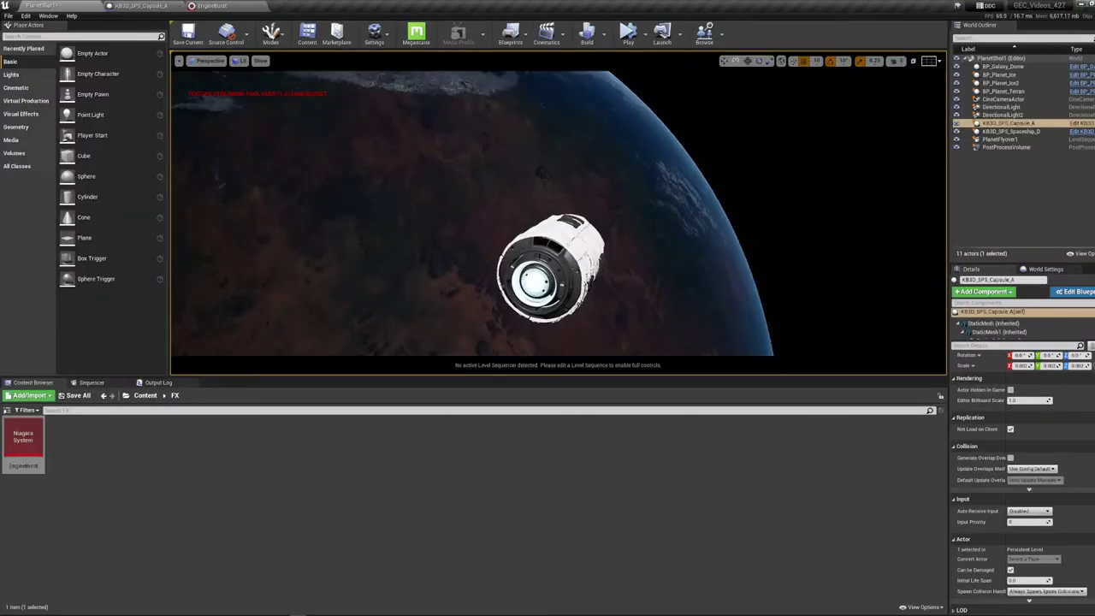
pyautogui.moveTo(558, 214); pyautogui.dragTo(509, 193, button='right')
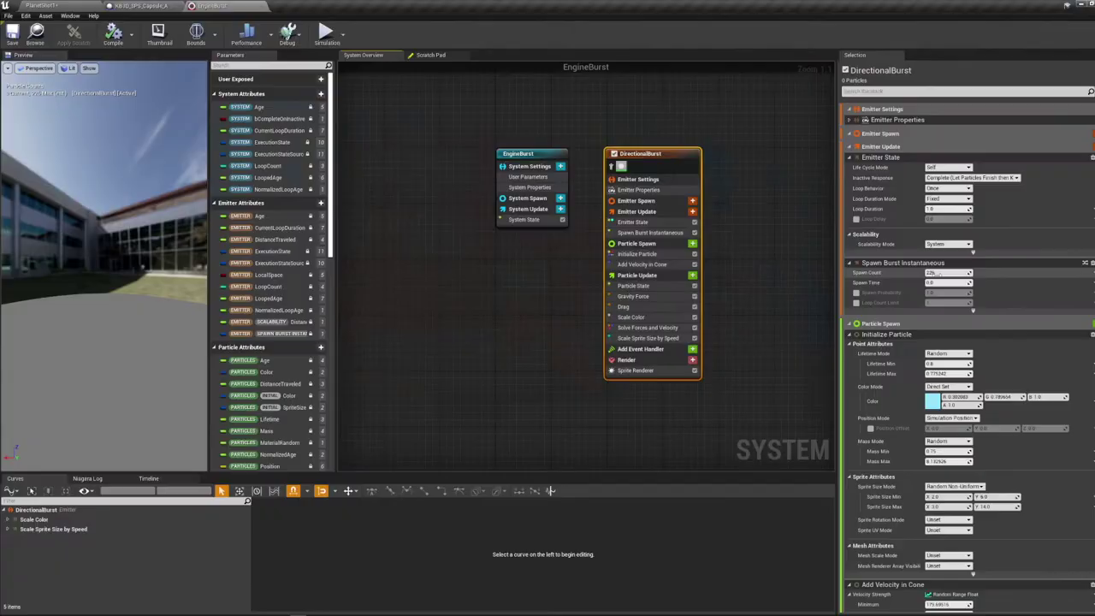
pyautogui.scroll(-3, 1003, 384)
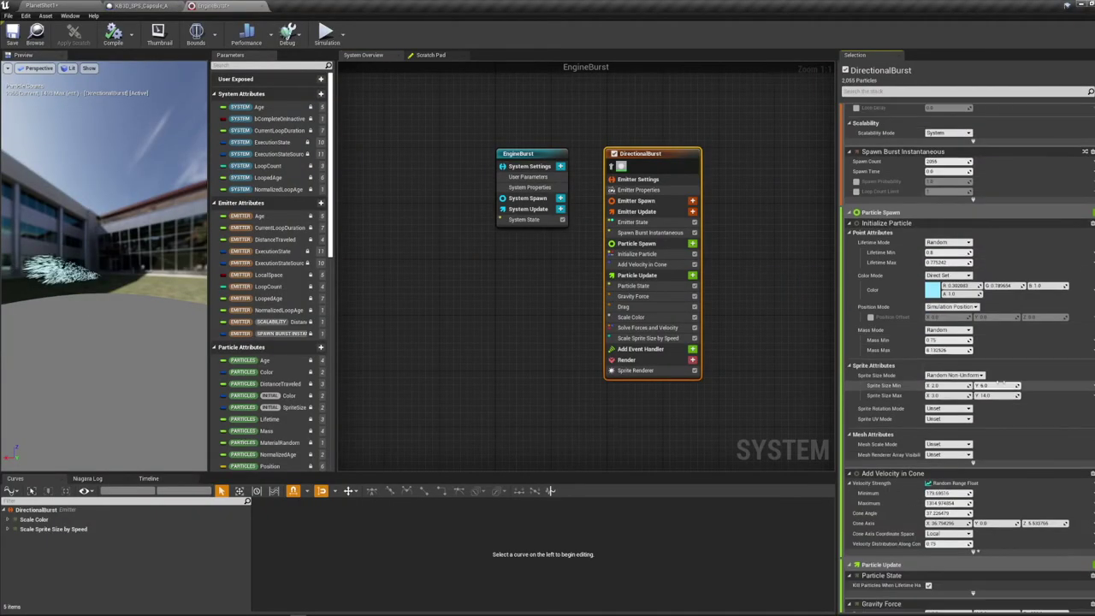
pyautogui.scroll(-5, 999, 384)
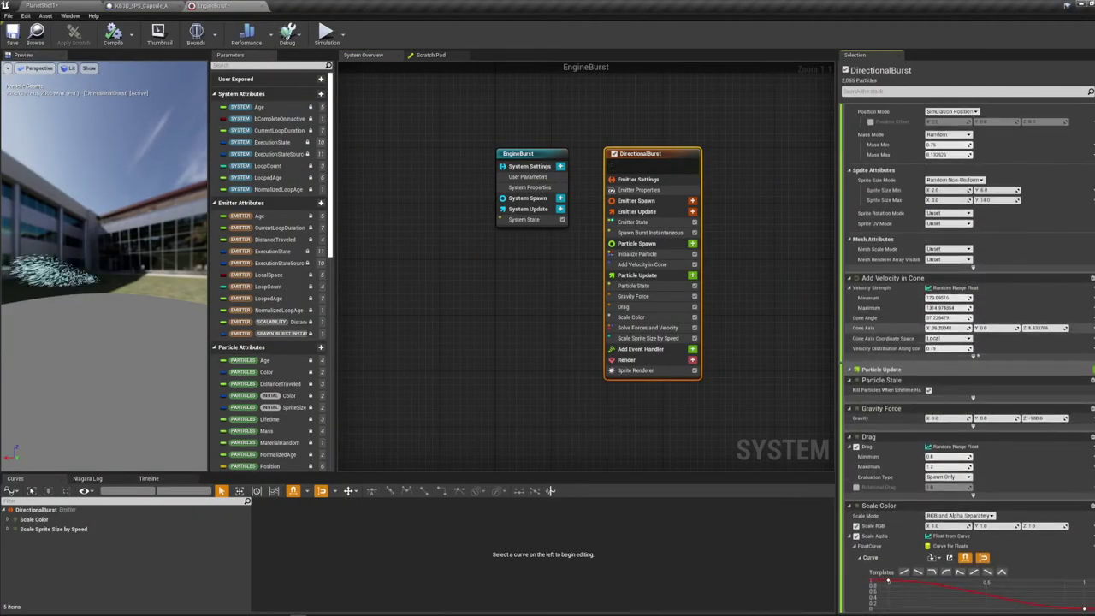
# Raise the emitter's Cone Axis X to well over 10000 and keep its coordinate space on Local
pyautogui.moveTo(939, 329); pyautogui.dragTo(951, 328)
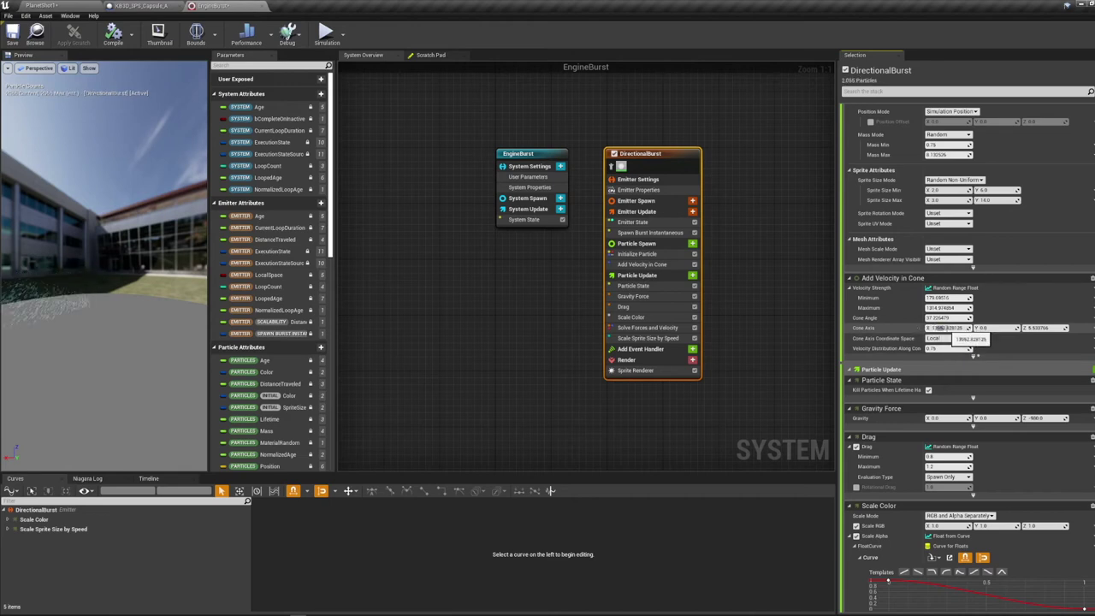
pyautogui.click(947, 338)
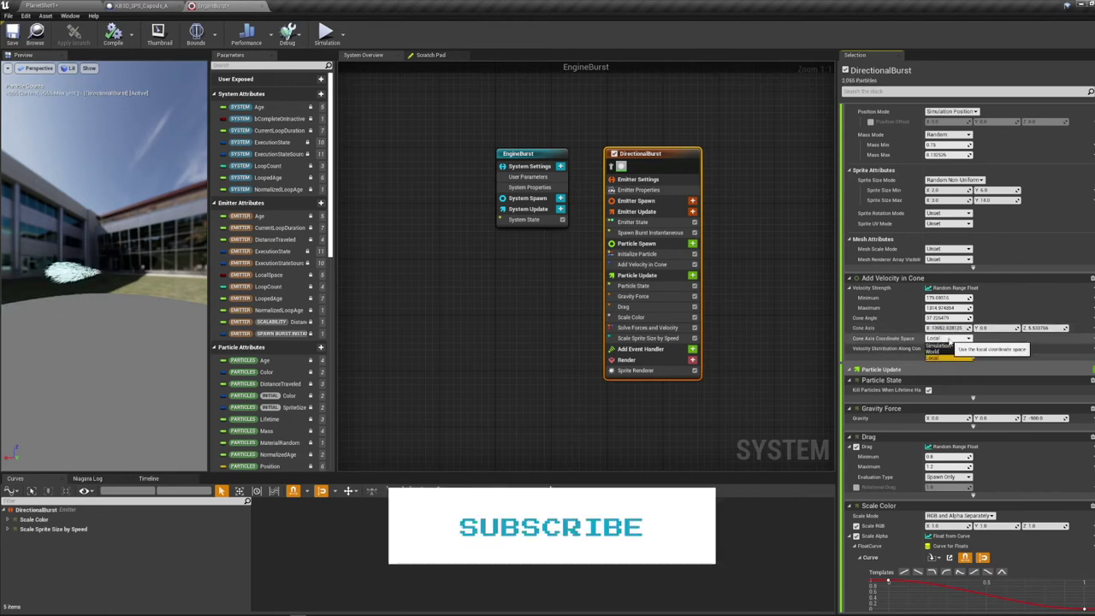
pyautogui.click(941, 356)
# Return to the capsule blueprint and scale up the EngineBurst component at the thruster nozzle
pyautogui.click(138, 6)
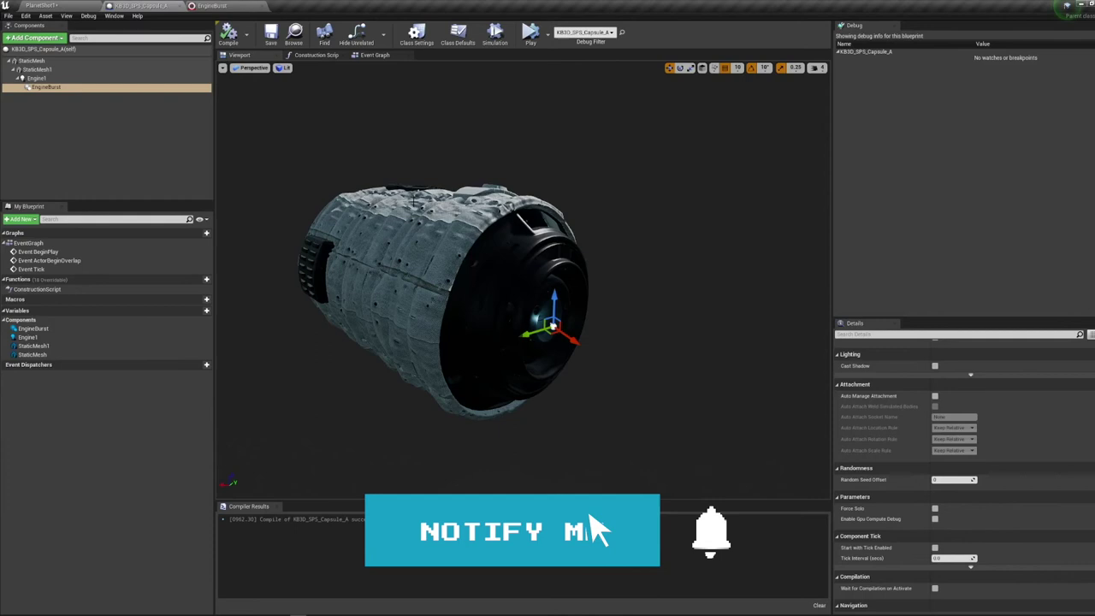
pyautogui.press('e')
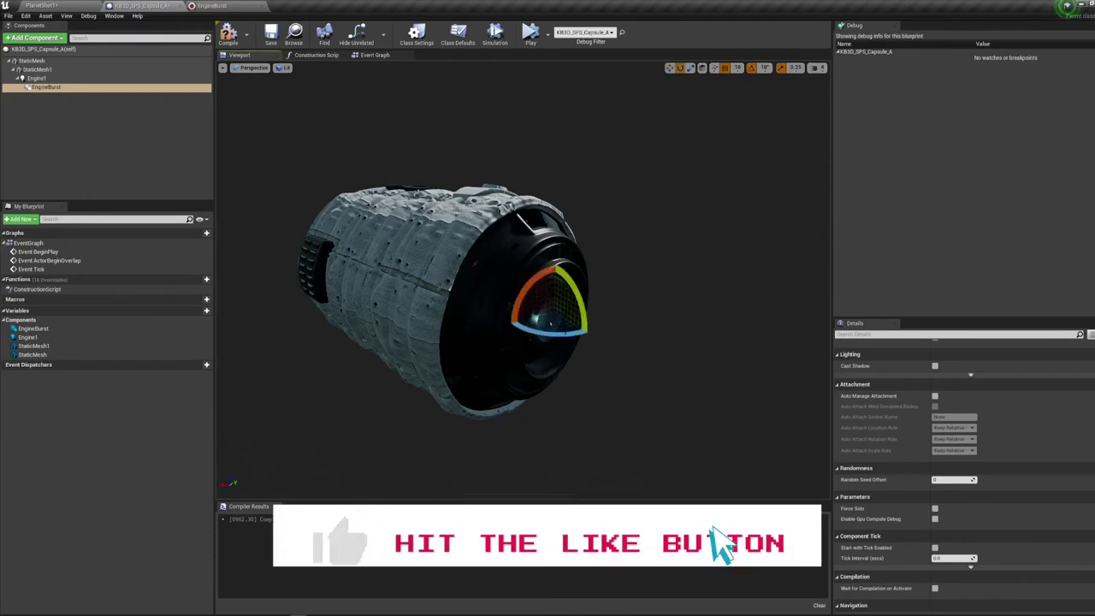
pyautogui.press('r')
pyautogui.moveTo(554, 314); pyautogui.dragTo(582, 314, button='right')
pyautogui.click(37, 70)
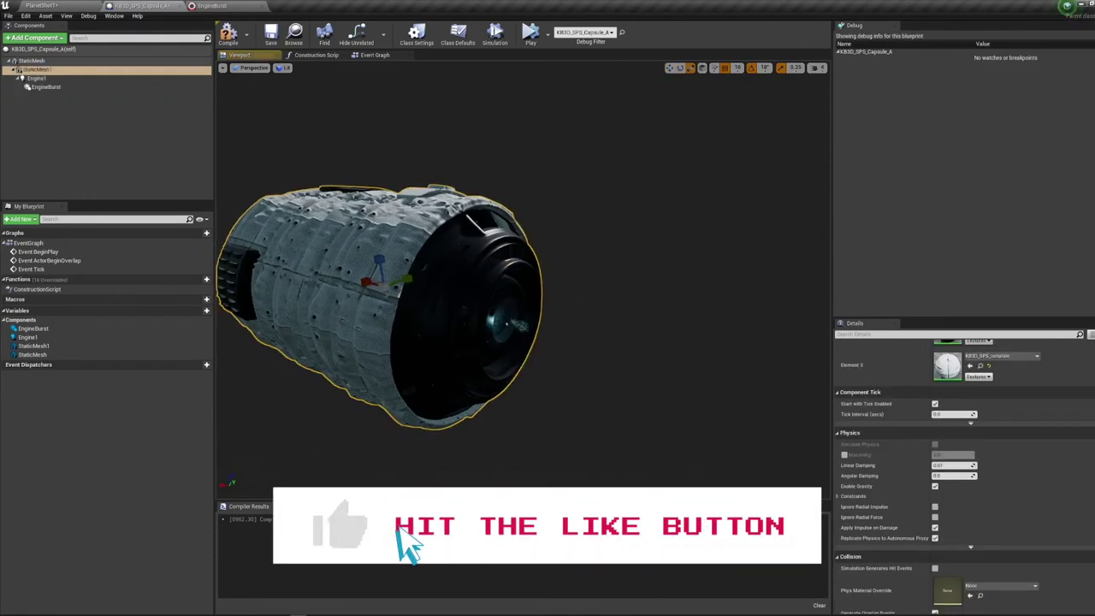
pyautogui.click(46, 86)
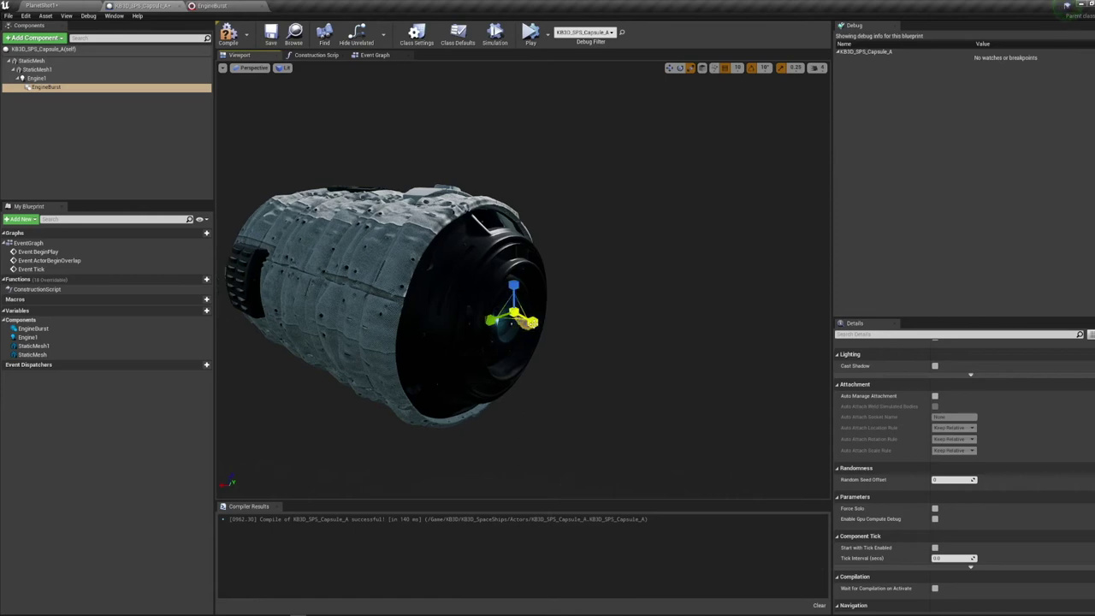
pyautogui.moveTo(531, 322); pyautogui.dragTo(586, 317, button='right')
pyautogui.click(440, 326)
pyautogui.click(44, 87)
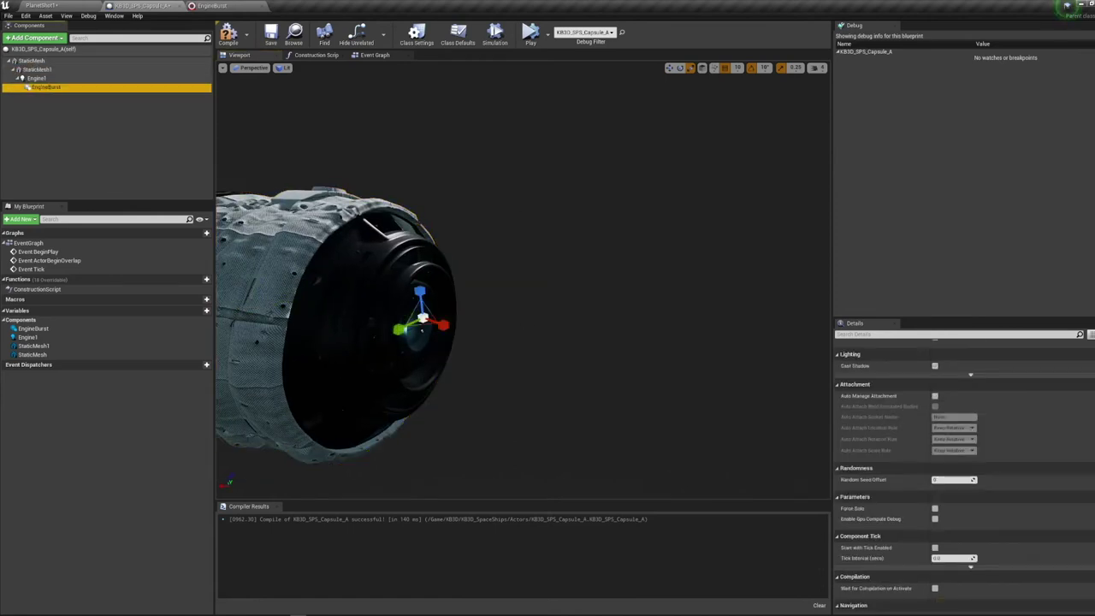
# Move the EngineBurst component sideways to line it up with the center of the engine nozzle
pyautogui.click(670, 67)
pyautogui.moveTo(465, 367); pyautogui.dragTo(402, 363, button='right')
pyautogui.moveTo(375, 266); pyautogui.dragTo(378, 265)
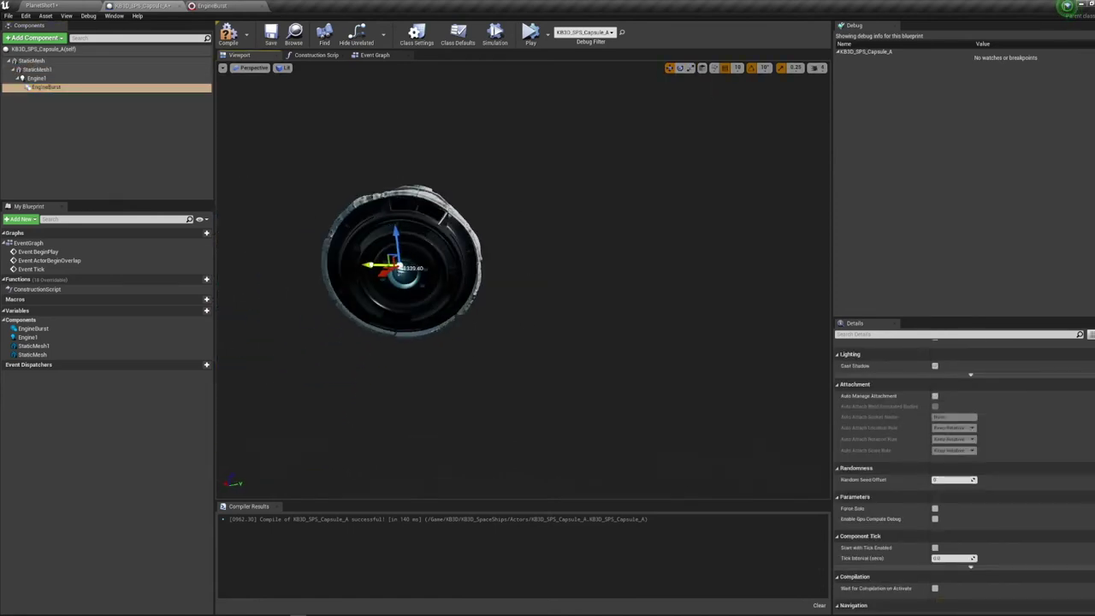
pyautogui.press('e')
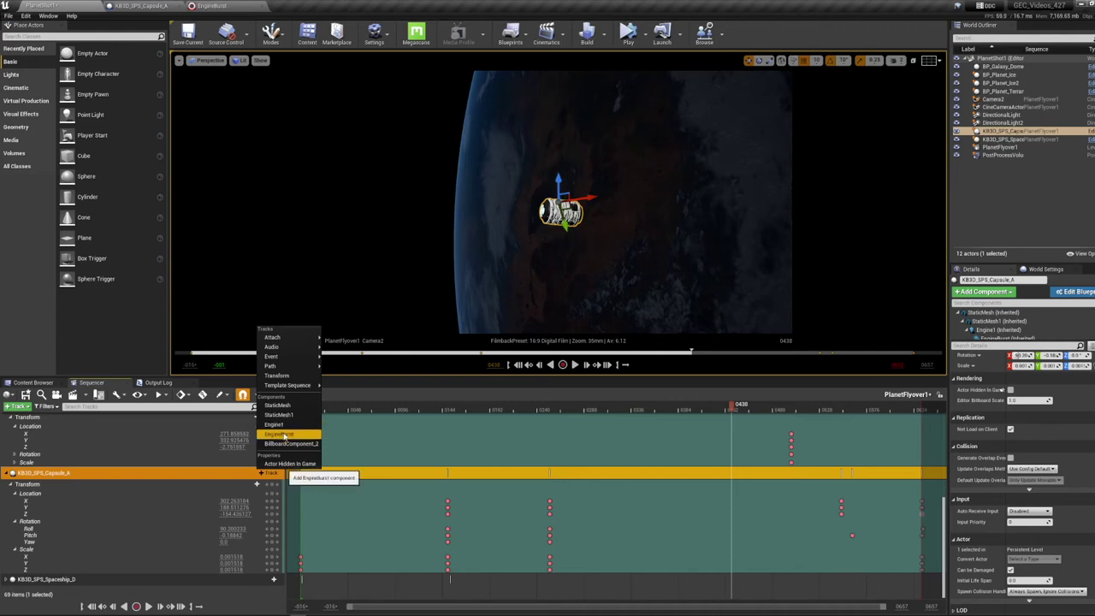
# Add a trigger event track to KB3D_SPS_Capsule_A in Sequencer and key it at frame 438
pyautogui.moveTo(294, 387)
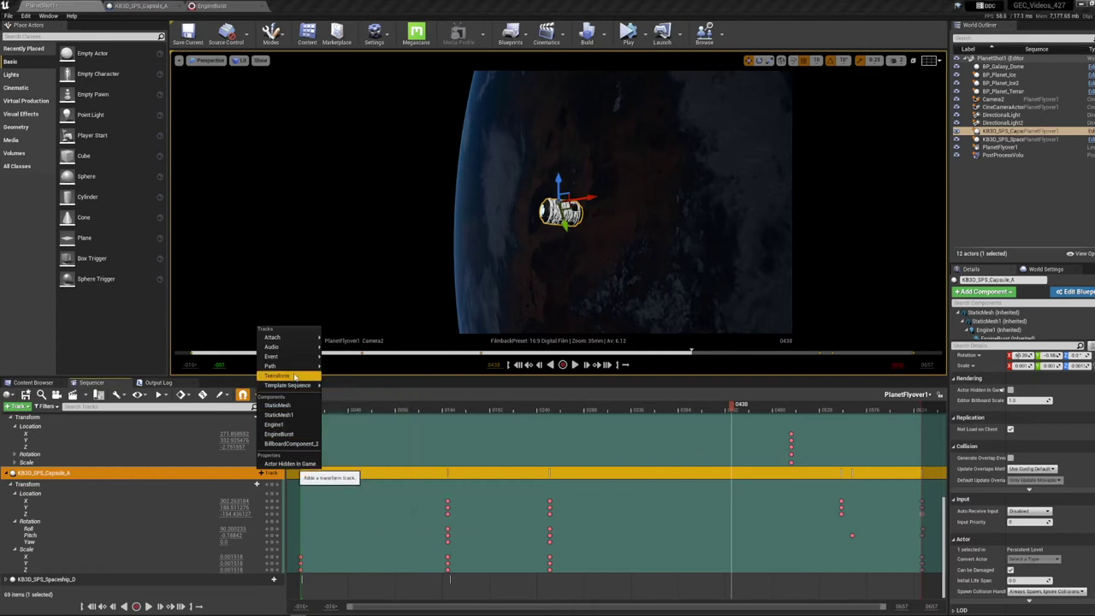
pyautogui.moveTo(297, 367)
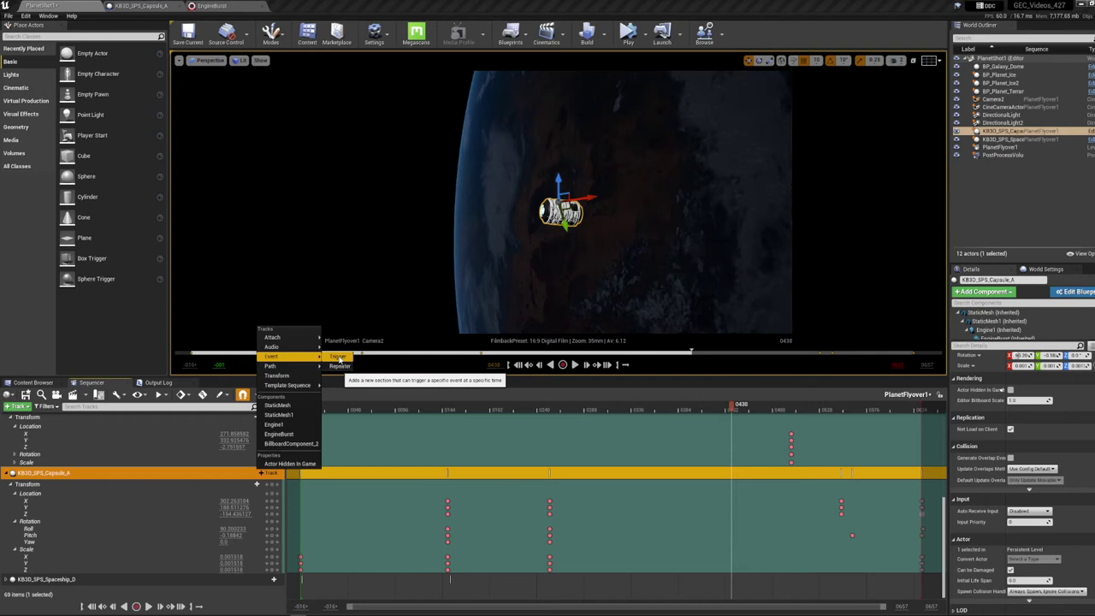
pyautogui.click(340, 358)
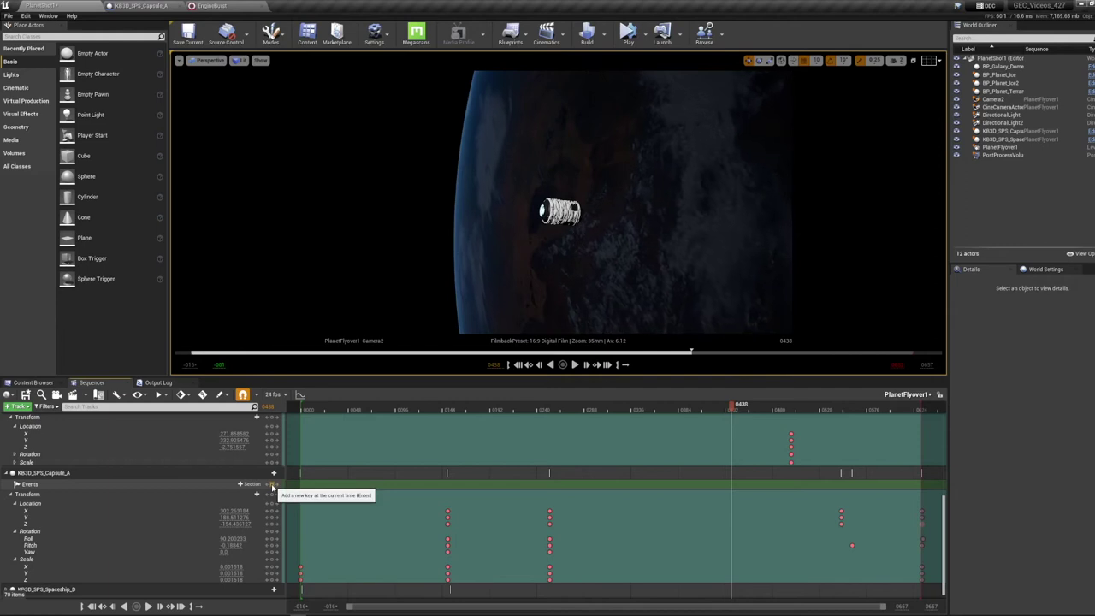
pyautogui.click(272, 485)
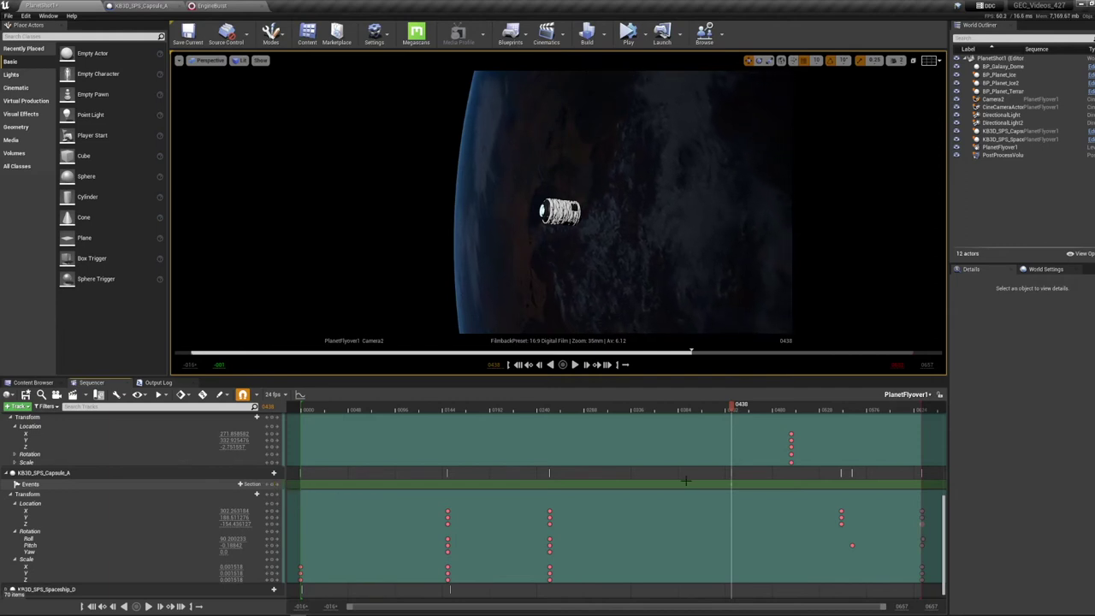
# Quick-bind the event key at frame 438 to the capsule's Engine Burst event
pyautogui.rightClick(732, 485)
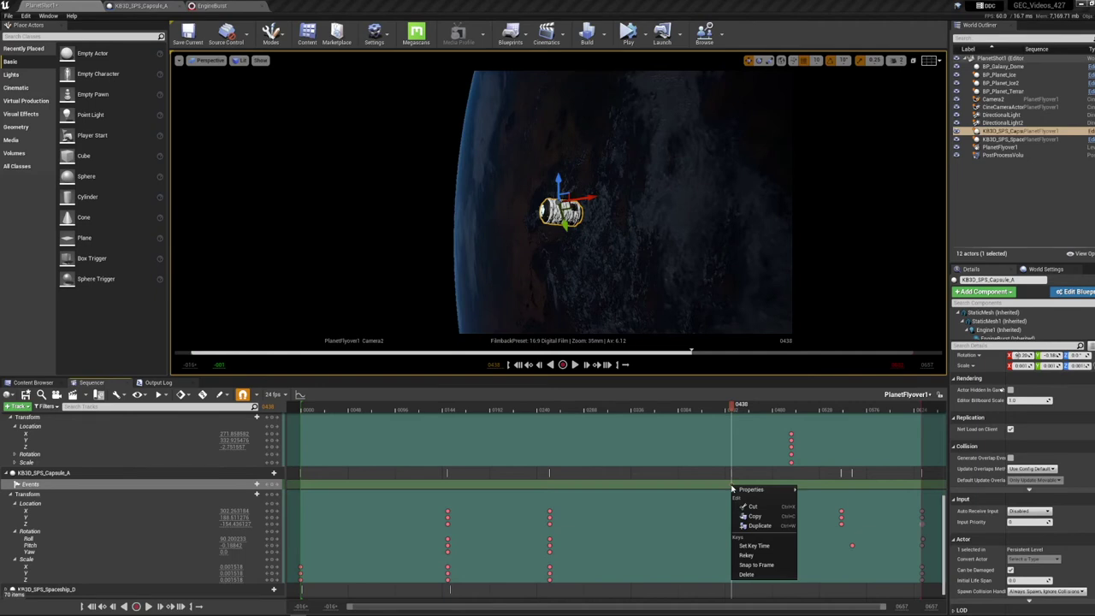
pyautogui.moveTo(755, 490)
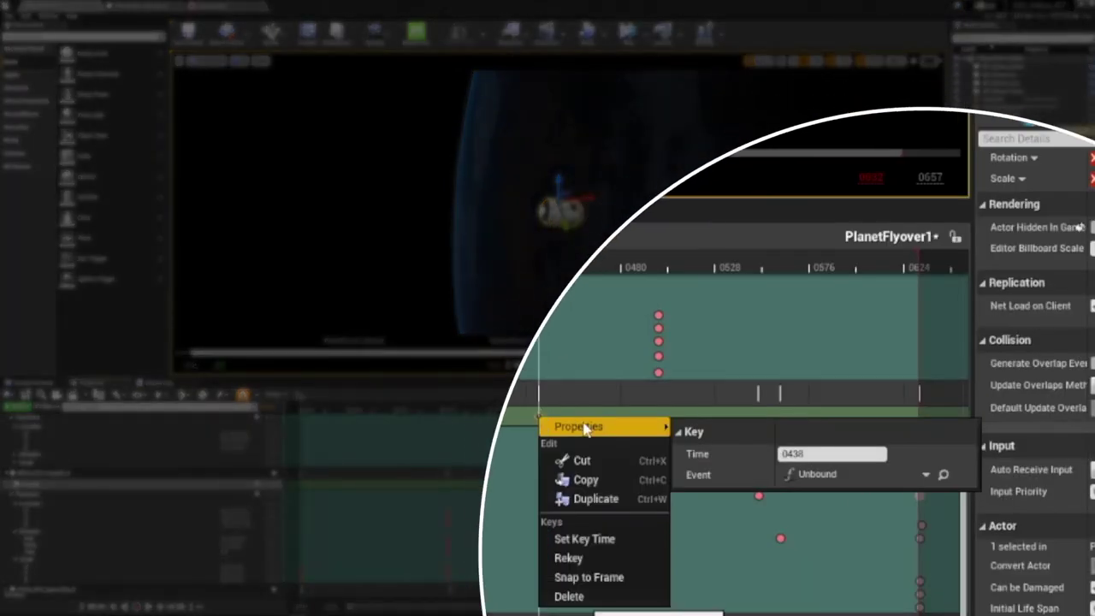
pyautogui.click(887, 477)
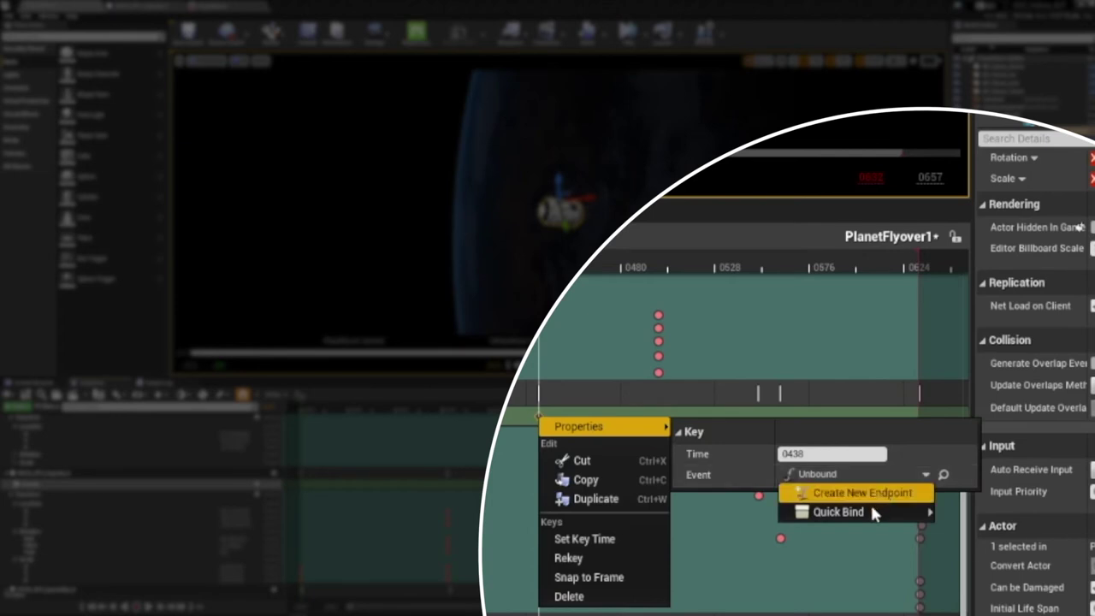
pyautogui.moveTo(870, 515)
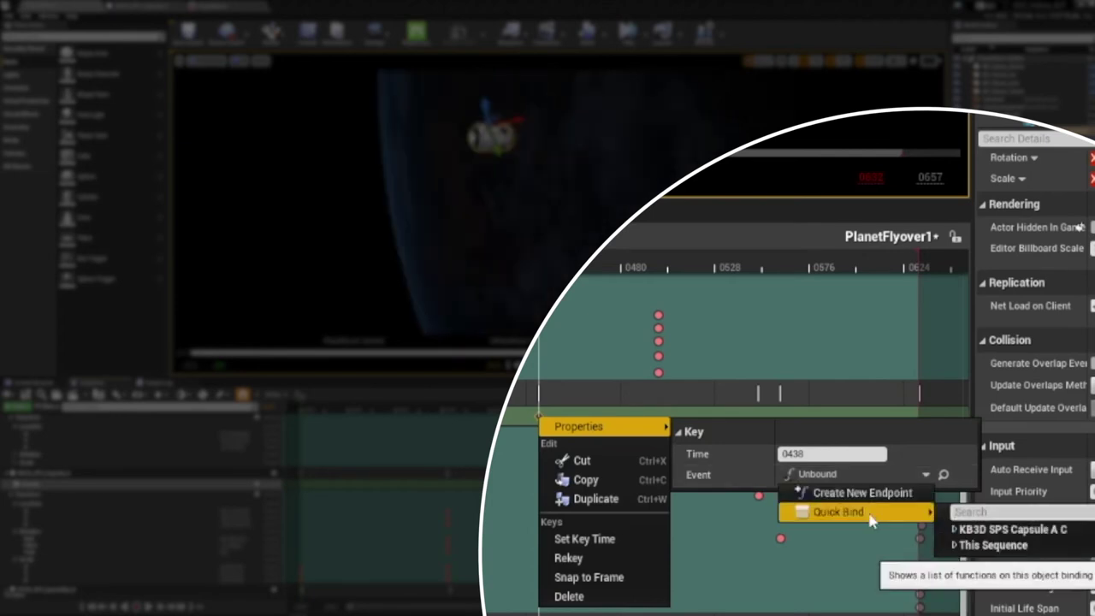
pyautogui.click(954, 530)
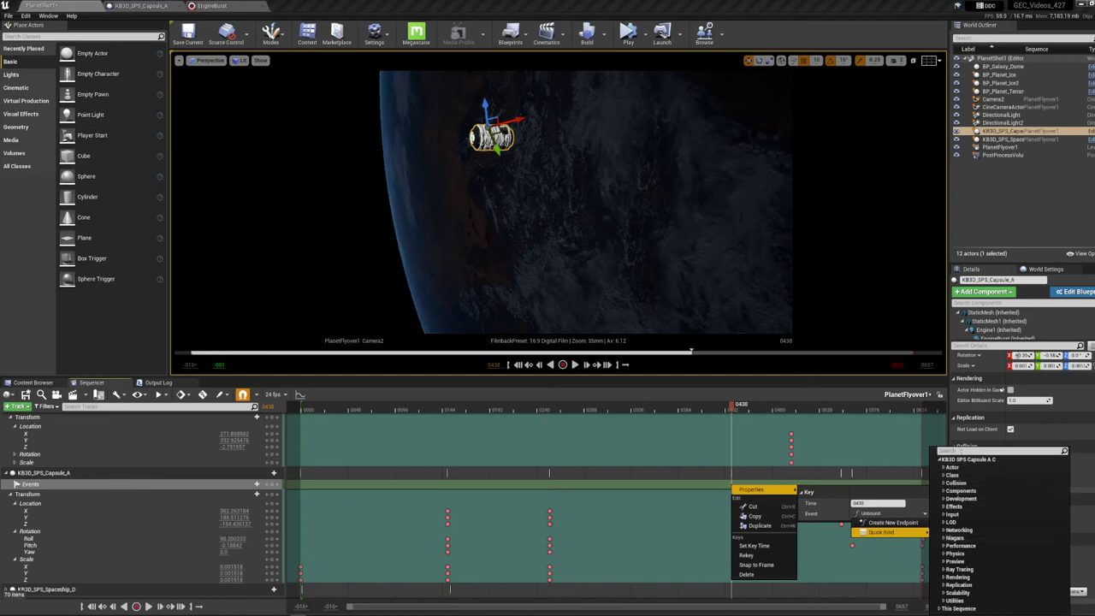
pyautogui.click(961, 451)
pyautogui.write('fir')
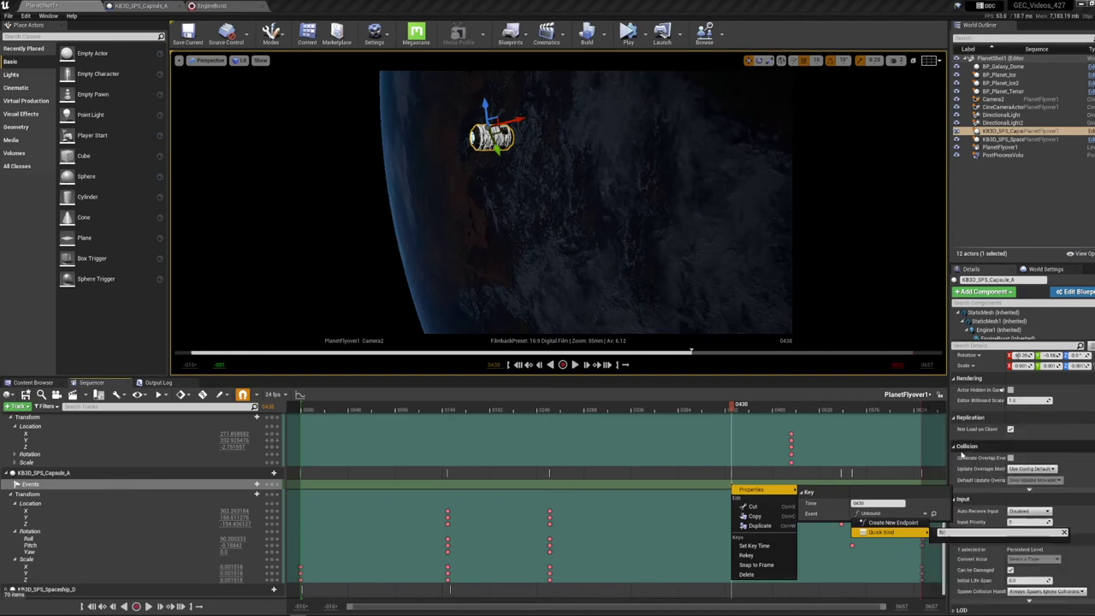
pyautogui.write('ine')
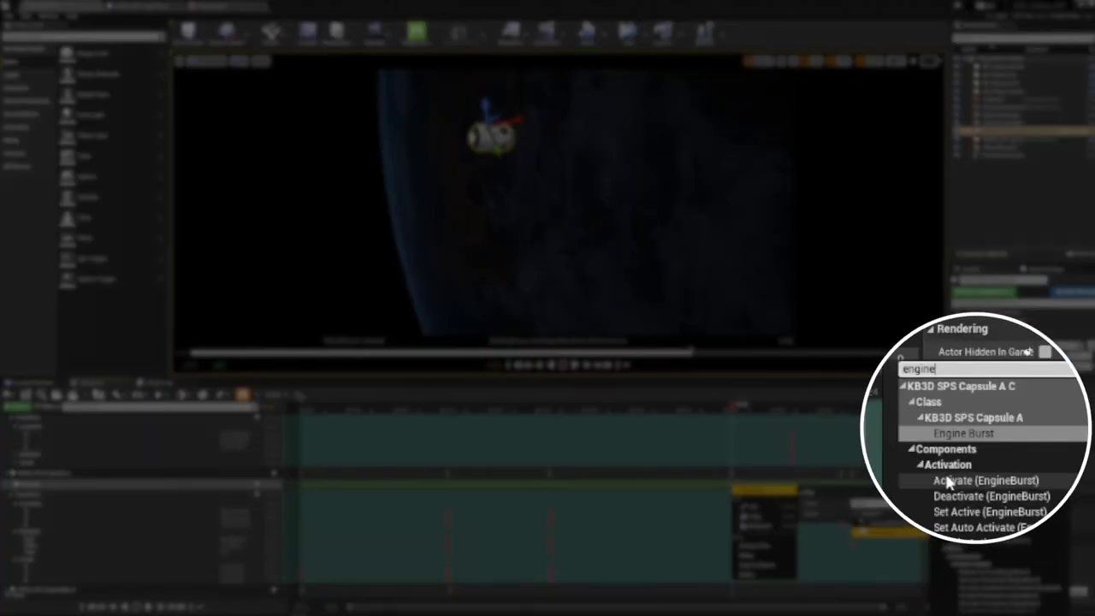
pyautogui.click(976, 435)
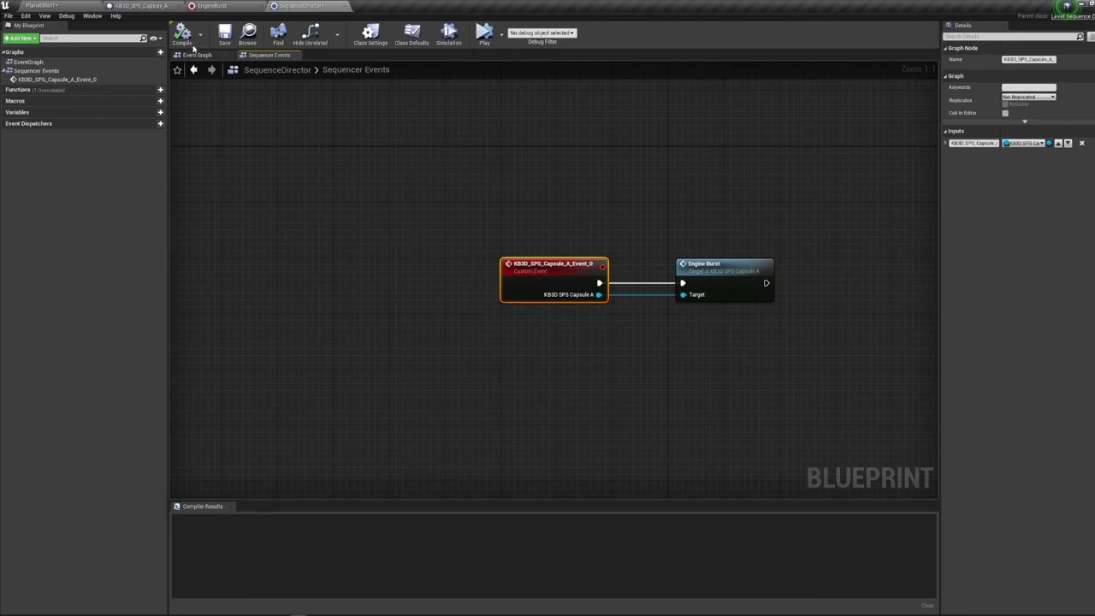
# Compile the SequenceDirector and the capsule blueprint, whose construction script sets Engine1's intensity to 0.0, and return to the level
pyautogui.click(192, 43)
pyautogui.click(148, 6)
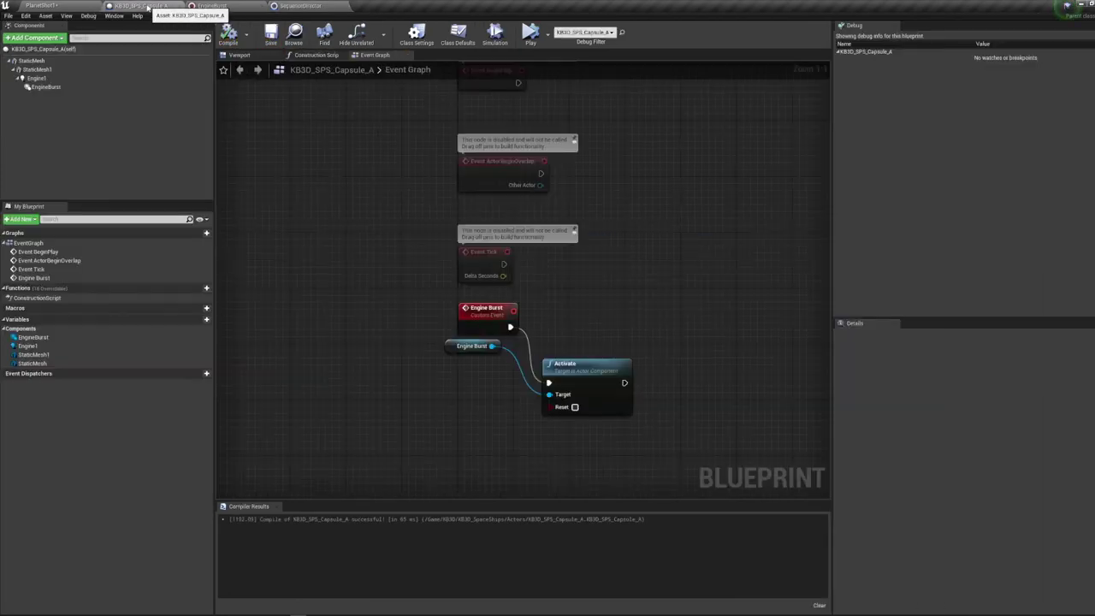
pyautogui.click(64, 7)
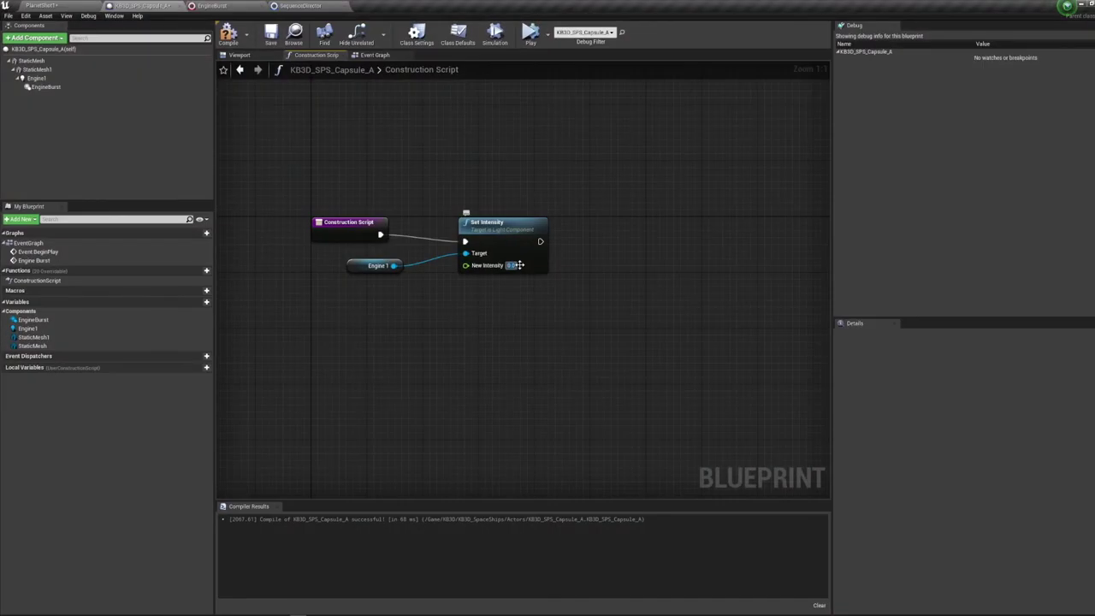
pyautogui.click(231, 38)
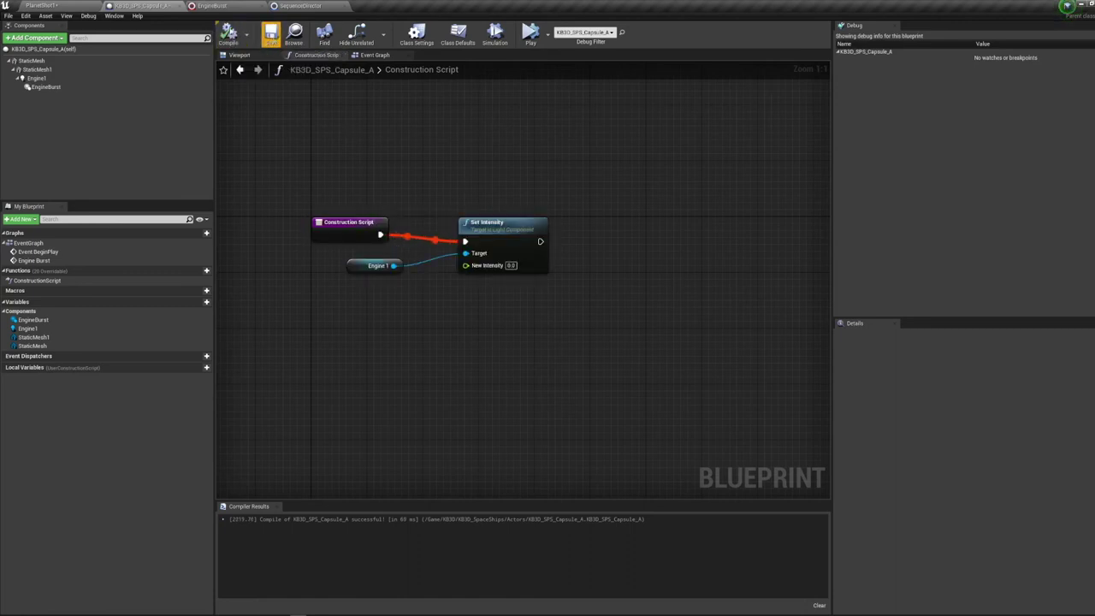
pyautogui.click(60, 5)
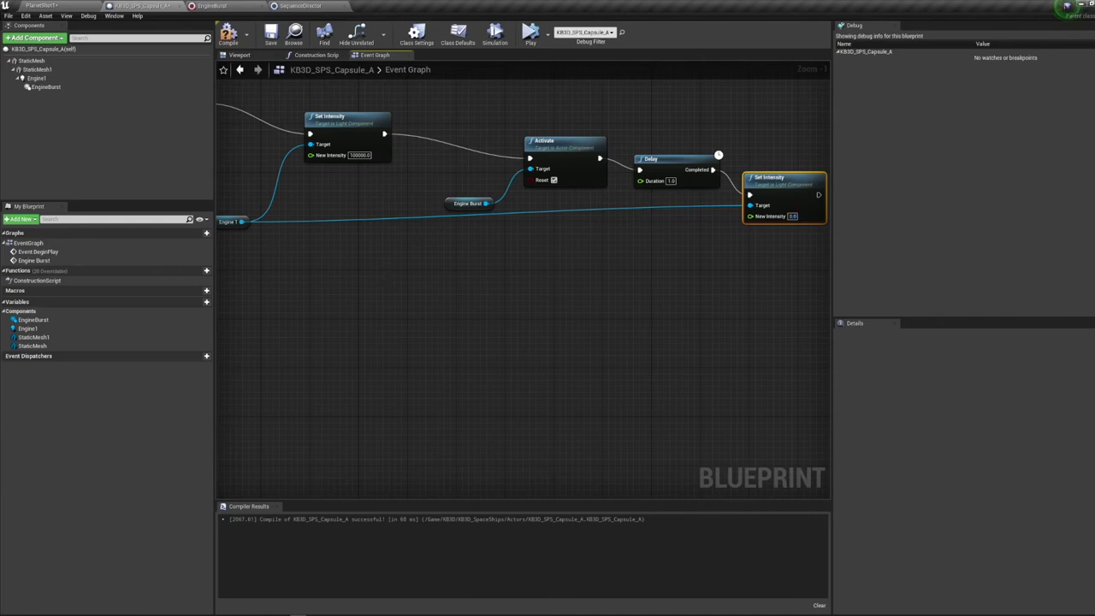
# Examine the Engine Burst event chain in the capsule's event graph, from the first Set Intensity node to the Activate and Delay nodes
pyautogui.moveTo(385, 268); pyautogui.dragTo(534, 303, button='right')
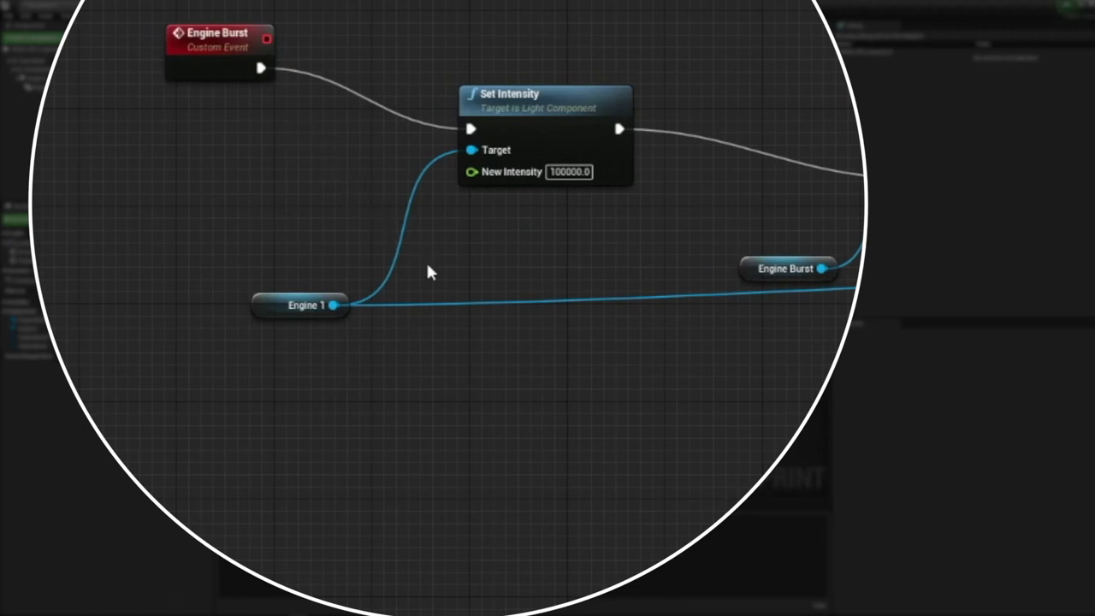
pyautogui.moveTo(467, 333); pyautogui.dragTo(469, 336)
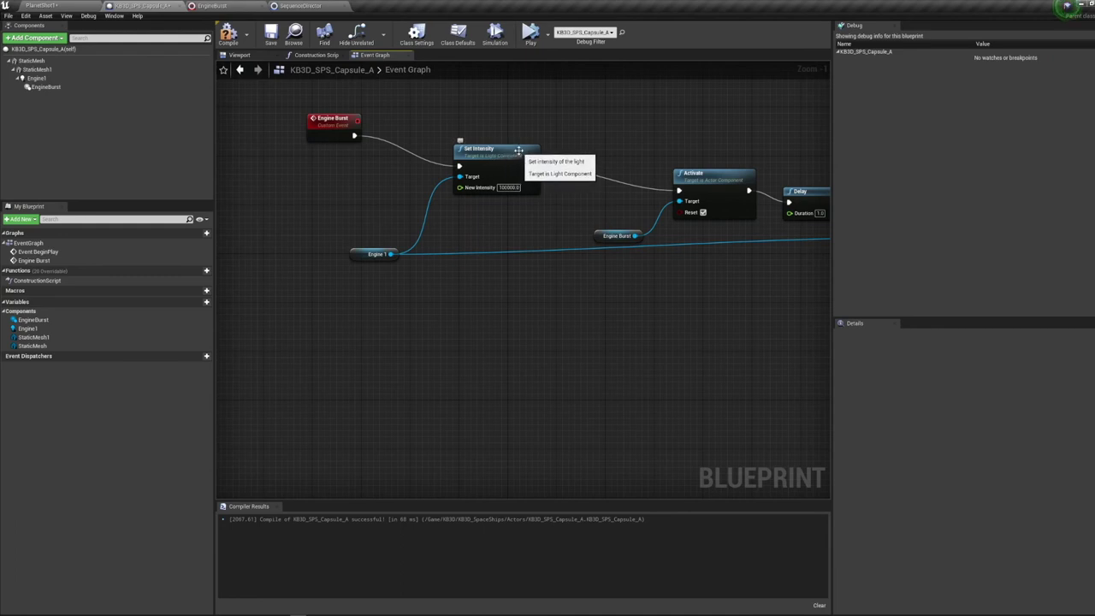
pyautogui.click(519, 150)
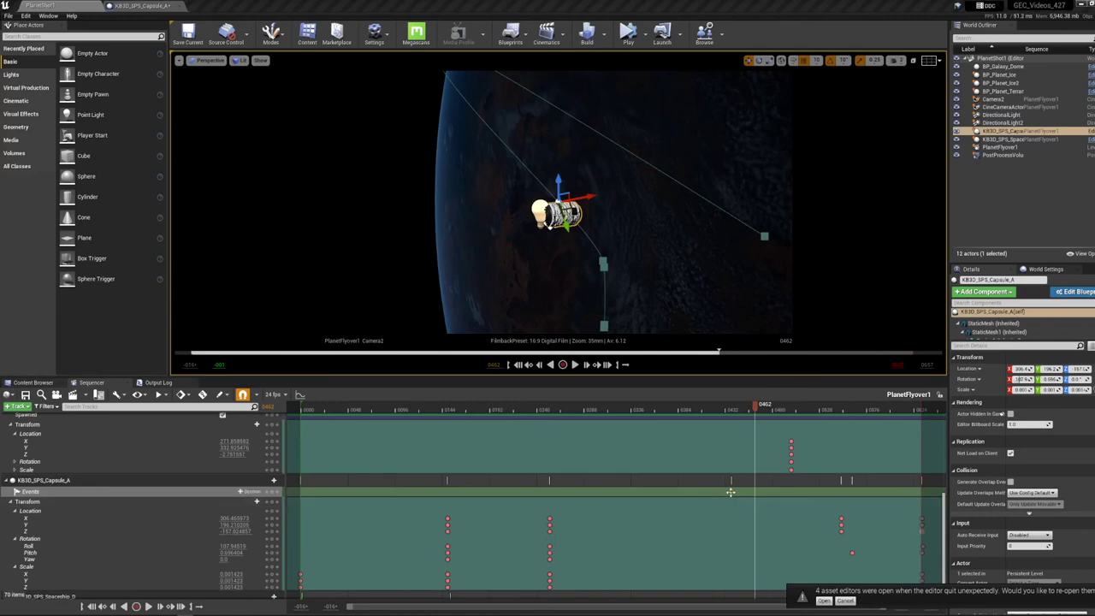
# Duplicate the capsule's event key at frame 438 and move the copy earlier on the Events track, to about frame 216
pyautogui.rightClick(732, 493)
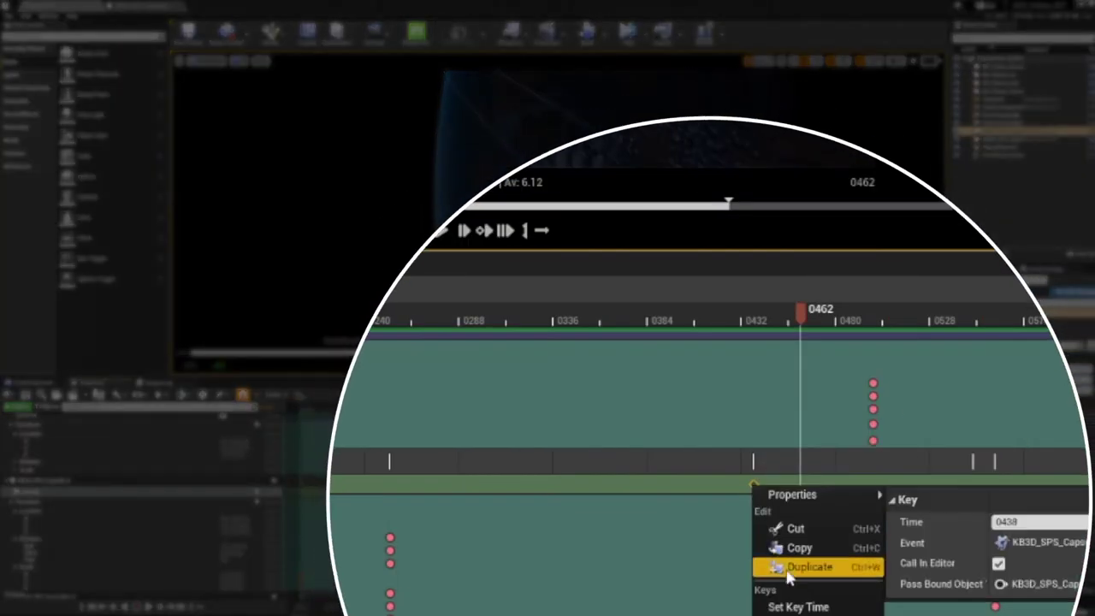
pyautogui.click(732, 501)
pyautogui.moveTo(754, 485); pyautogui.dragTo(560, 483)
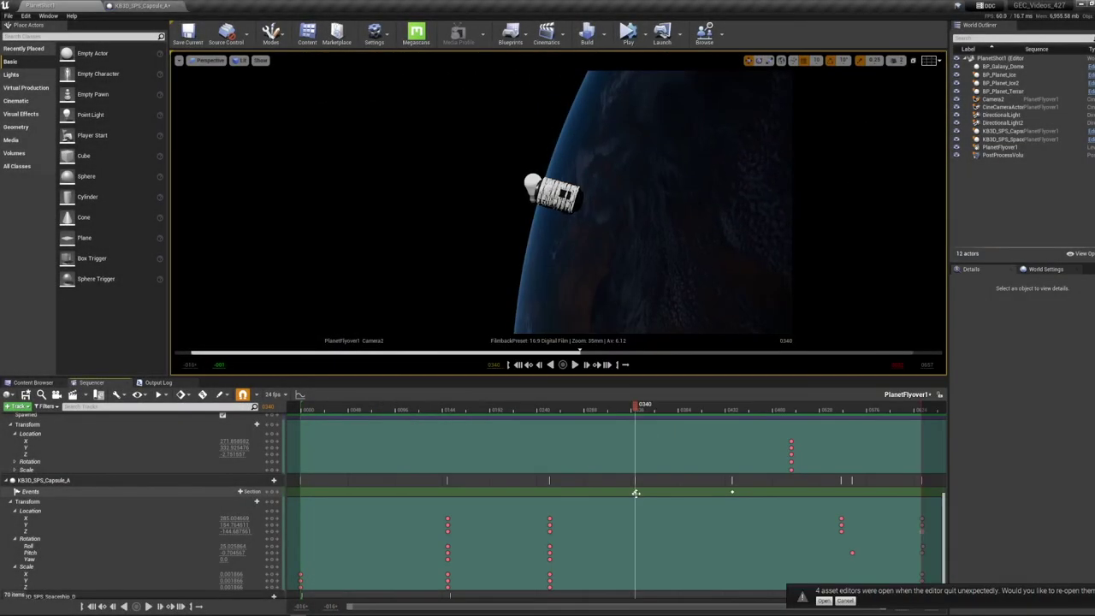
pyautogui.moveTo(635, 492); pyautogui.dragTo(571, 495)
pyautogui.click(569, 502)
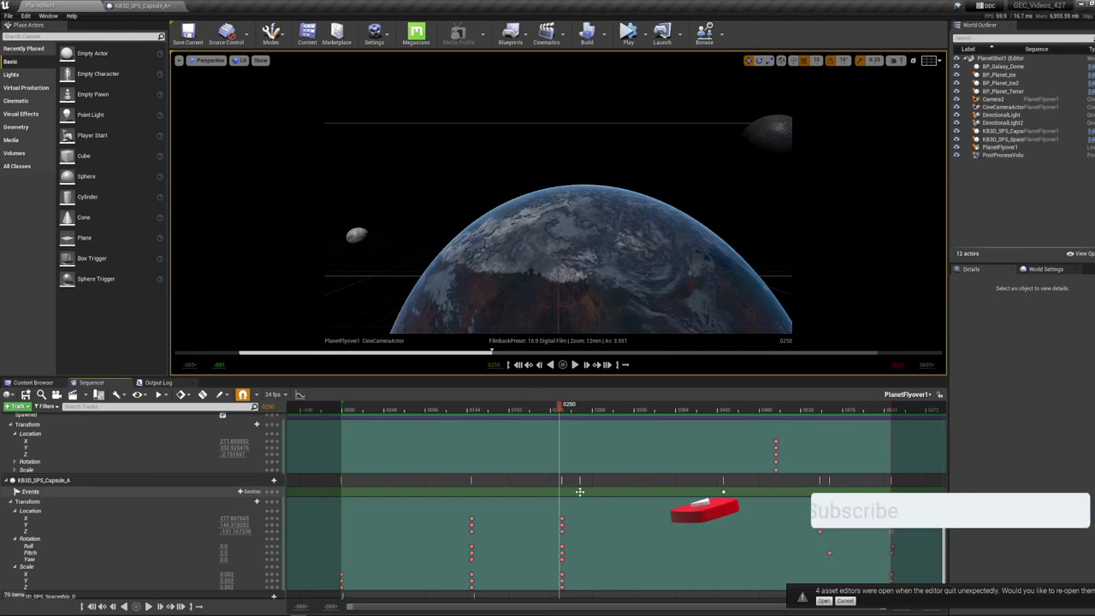
pyautogui.moveTo(579, 492); pyautogui.dragTo(566, 492)
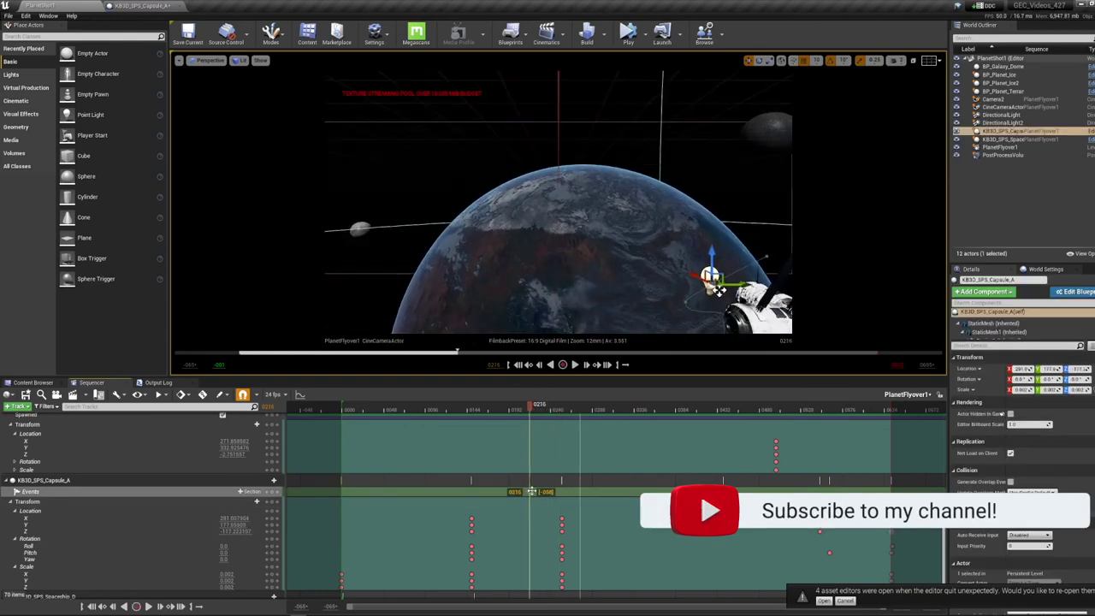